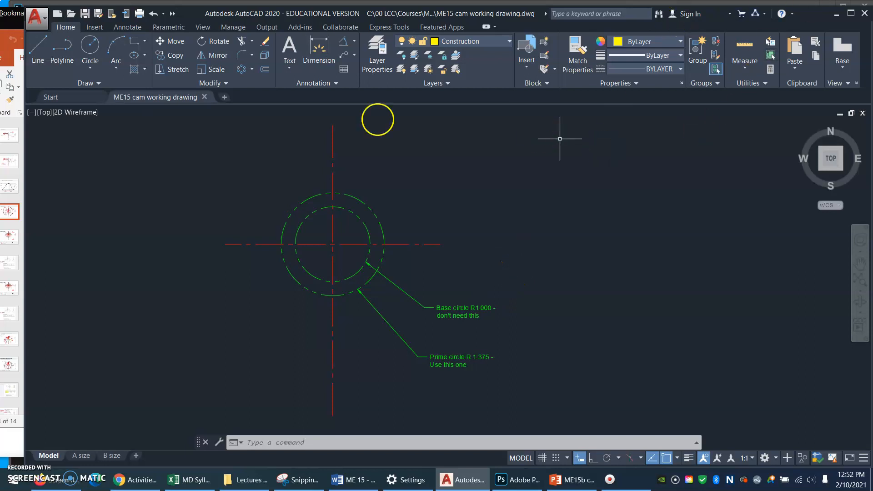
- Draw a 0.375 radius roller circle centered at the top quadrant of the prime circle
text(c)
key(Return)
click(333, 192)
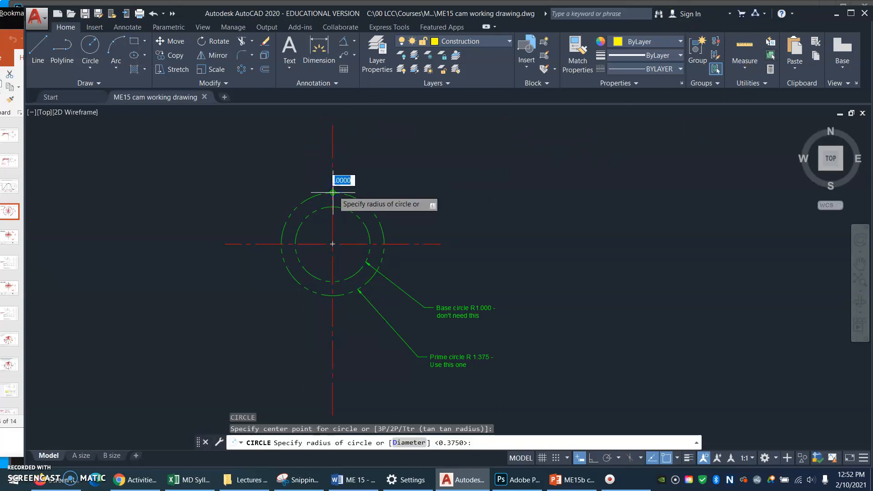
key(Return)
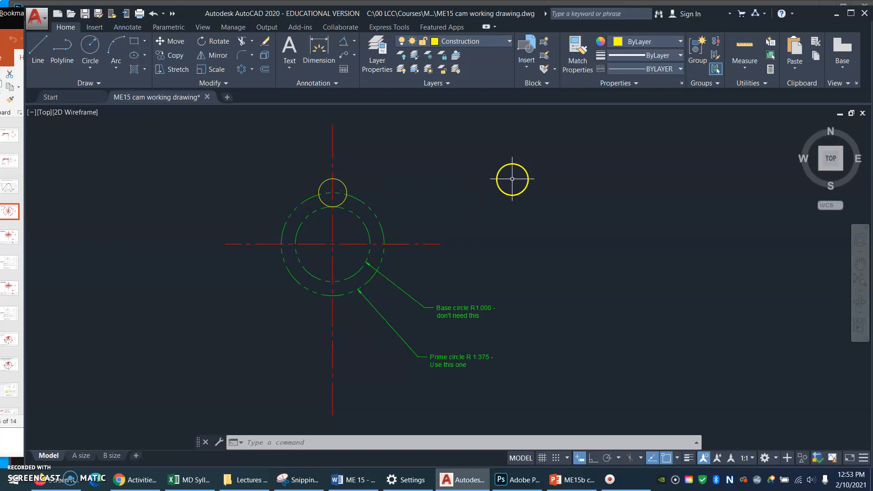
- Draw a vertical construction line from the cam center up through the roller circle, ending below the end of the vertical centerline
text(l)
key(Return)
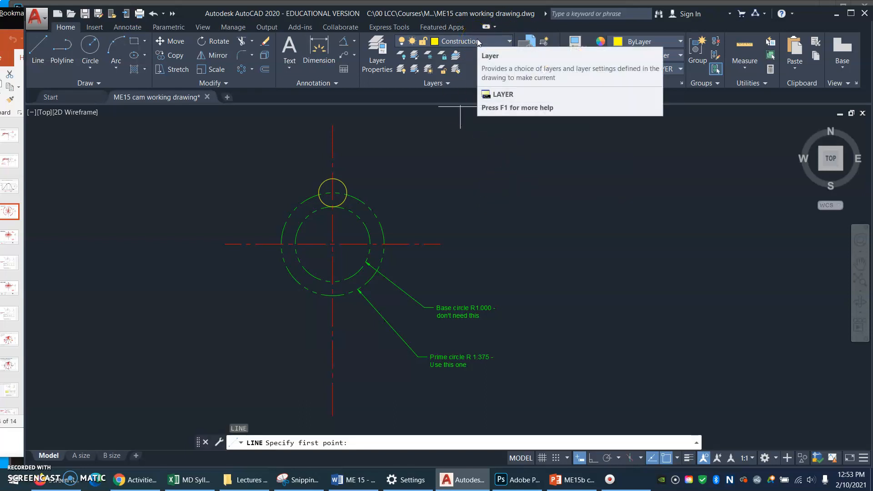
click(332, 244)
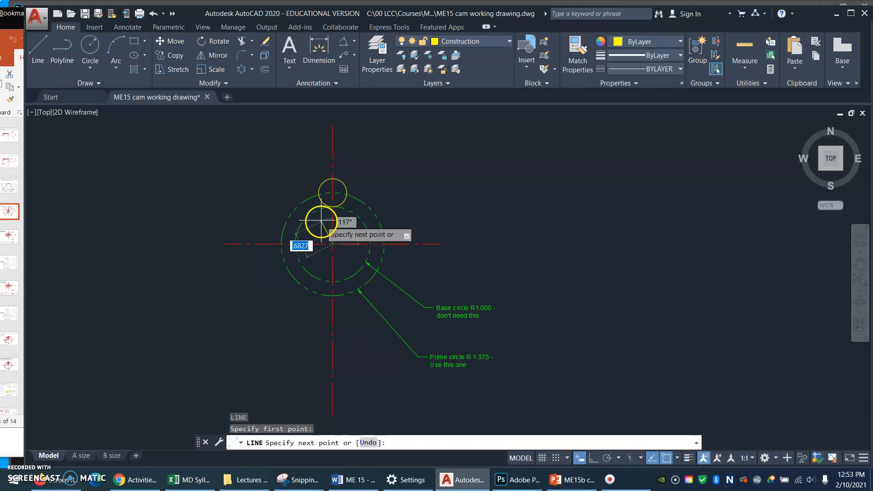
click(332, 144)
key(Return)
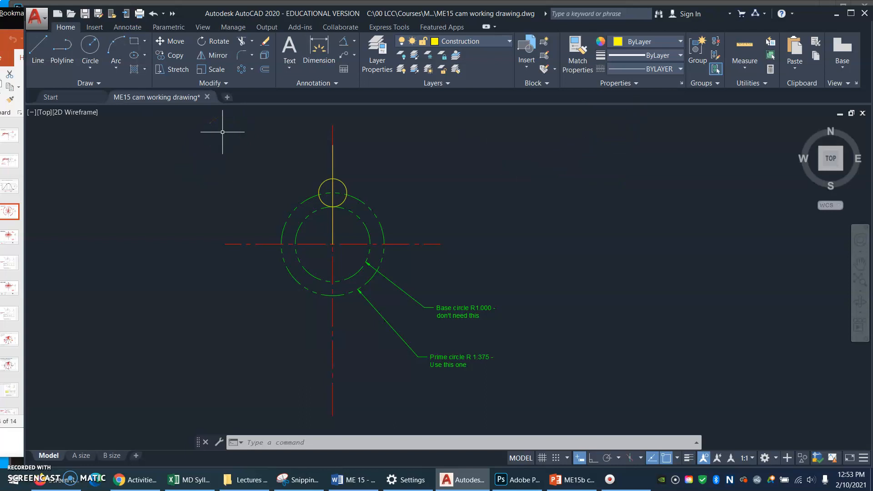
click(252, 69)
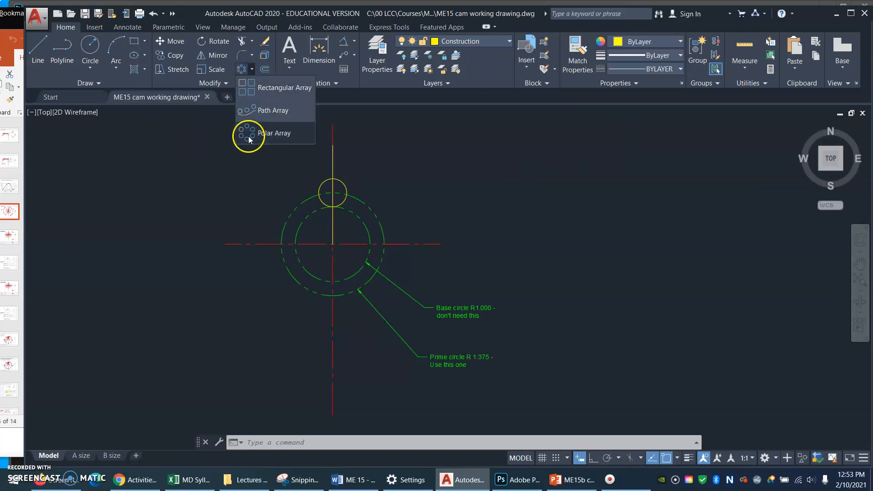
click(579, 100)
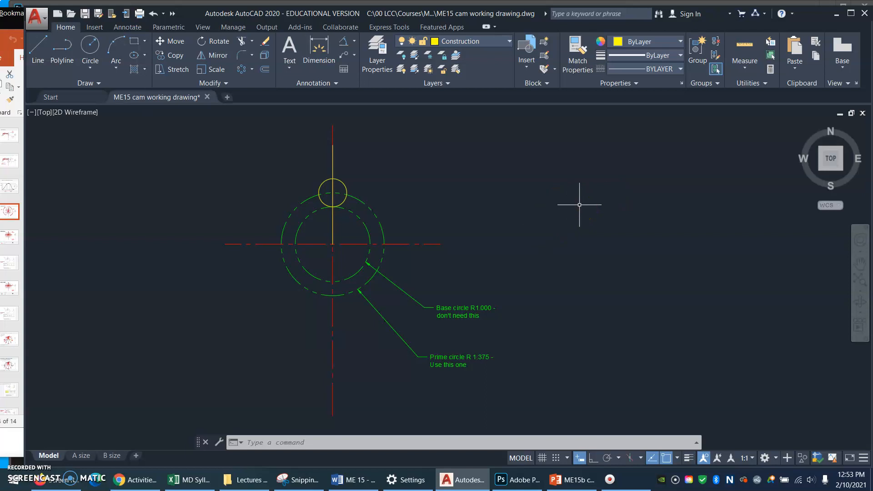
- Draw a construction line about 2.62 long from the cam center at 30°
text(l)
key(Return)
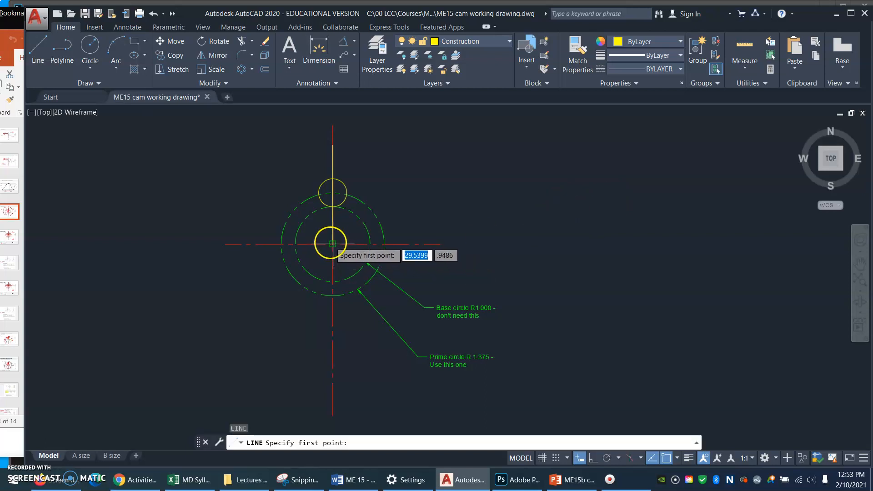
click(332, 244)
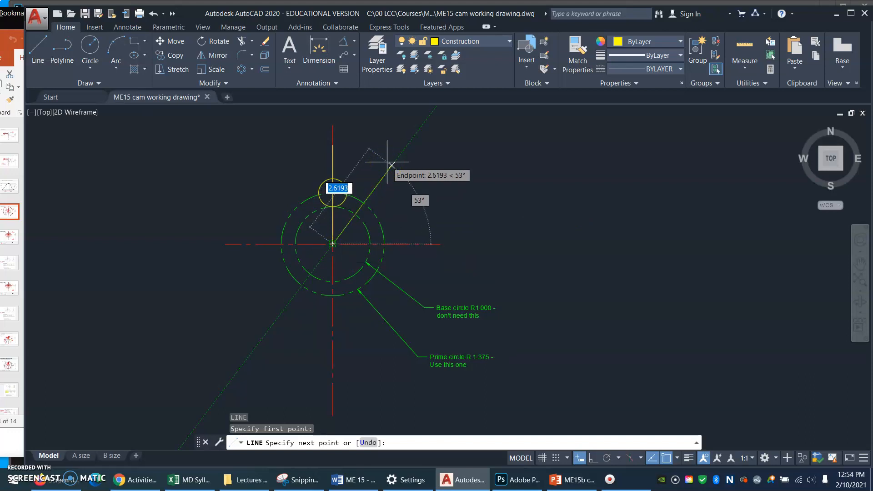
key(Tab)
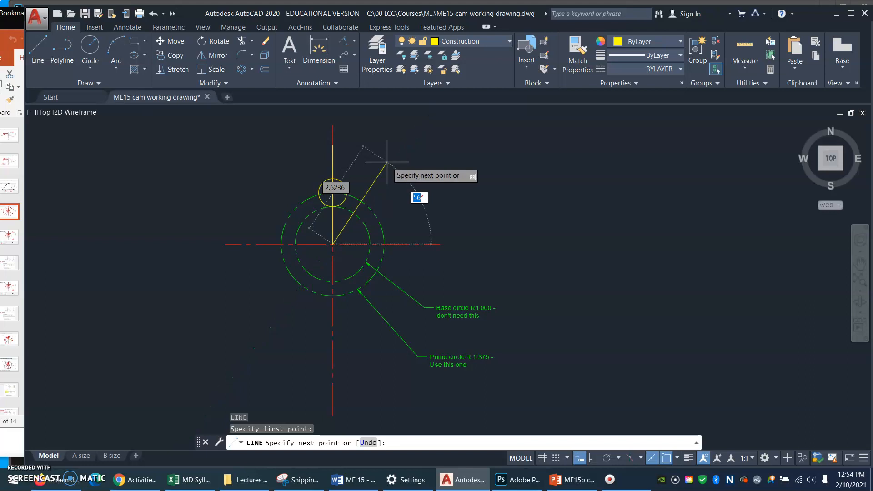
text(30)
key(Return)
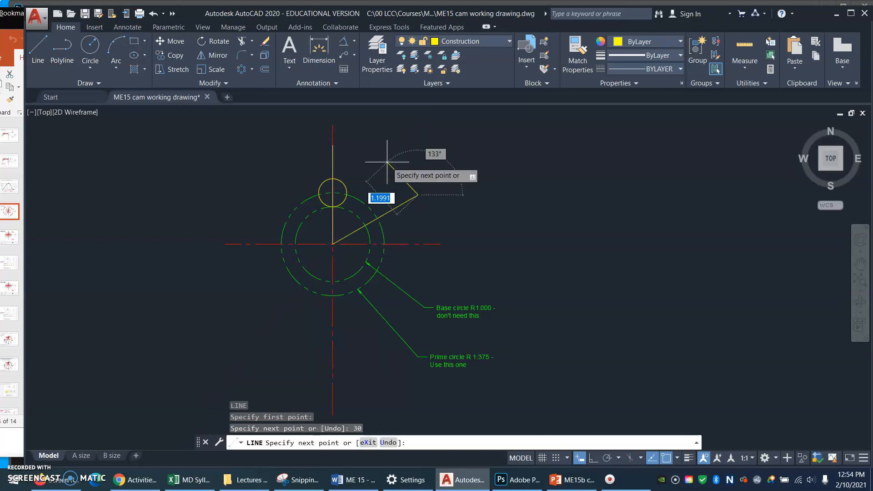
key(Return)
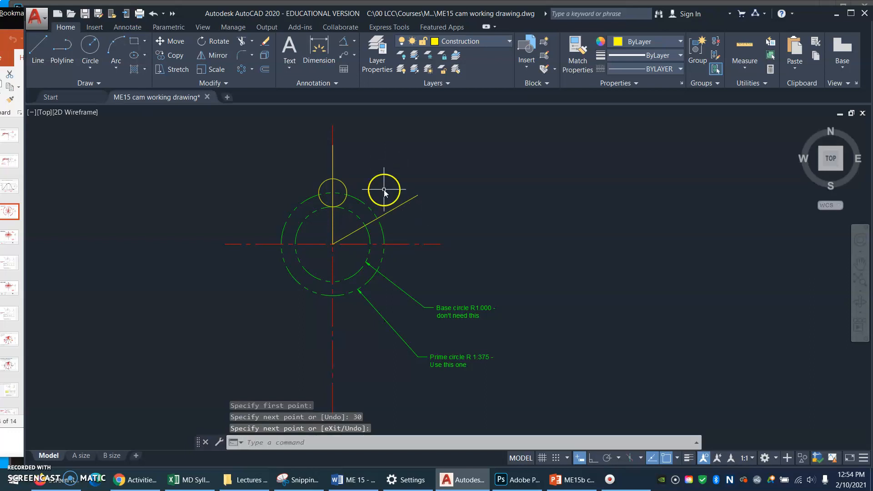
- Draw a second construction line about 3.15 long from the cam center at 60°
key(Return)
click(334, 243)
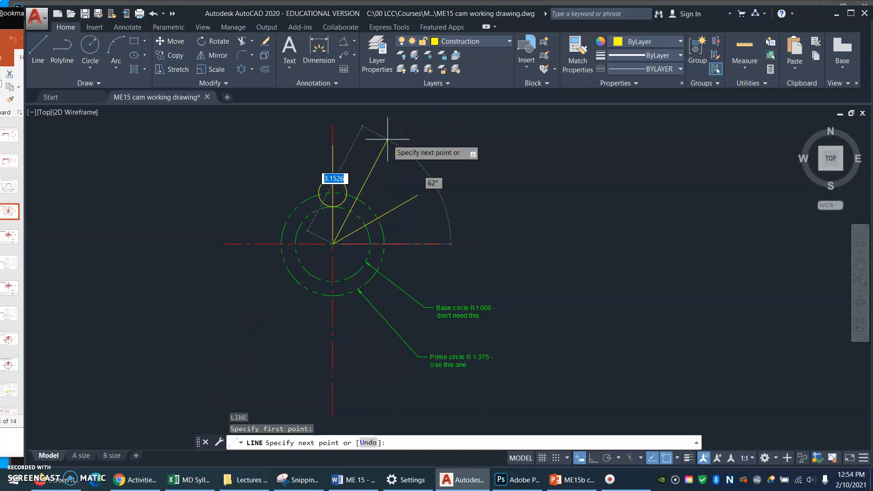
key(Tab)
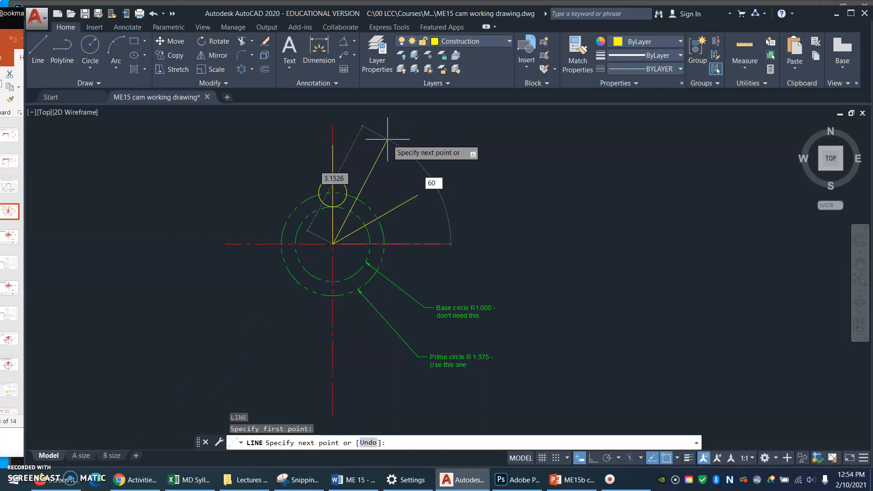
text(60)
key(Return)
key(Return)
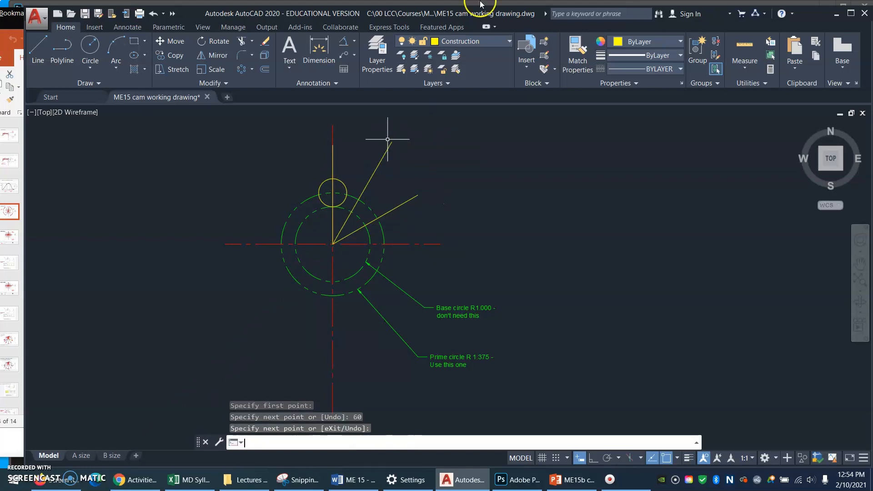
- Erase the two angled construction lines at 30° and 60°
text(e)
key(Return)
click(459, 139)
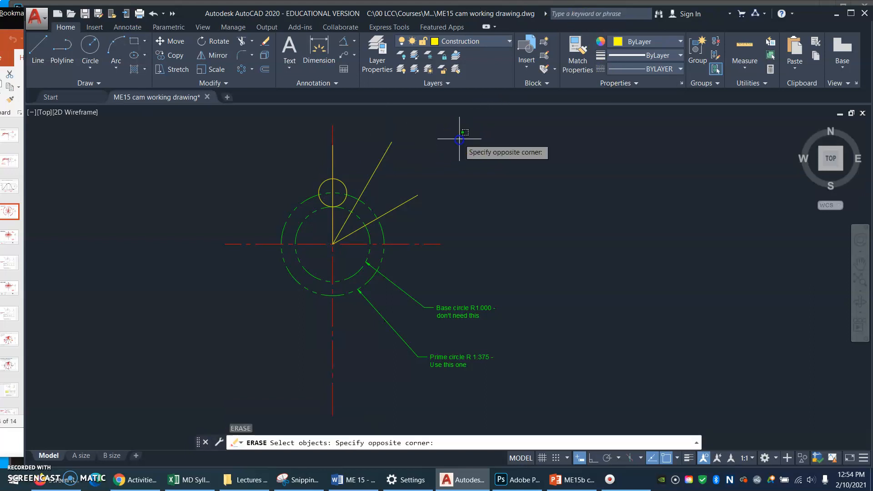
click(383, 196)
key(Return)
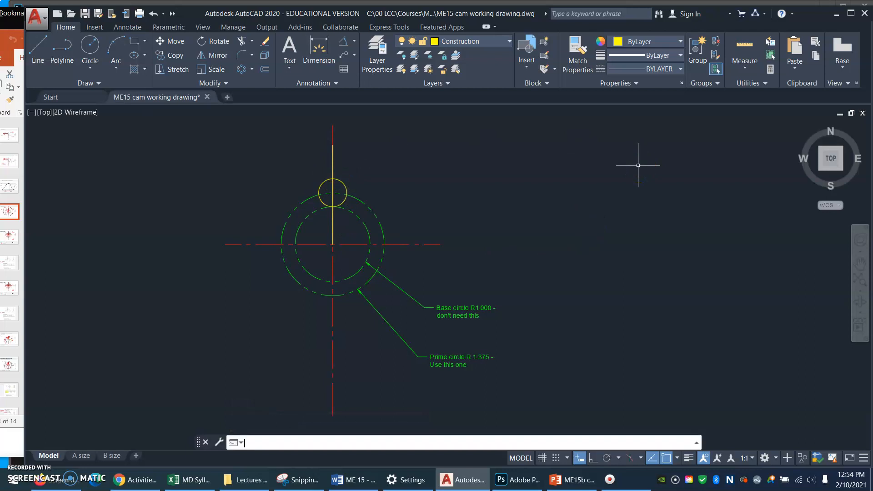
- Rotate a copy of the vertical construction line by -30° about the cam center
text(RO)
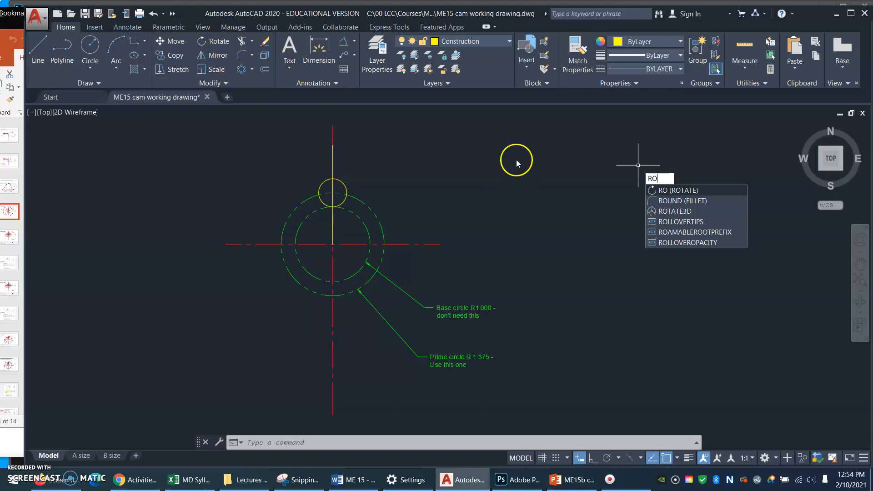
key(Return)
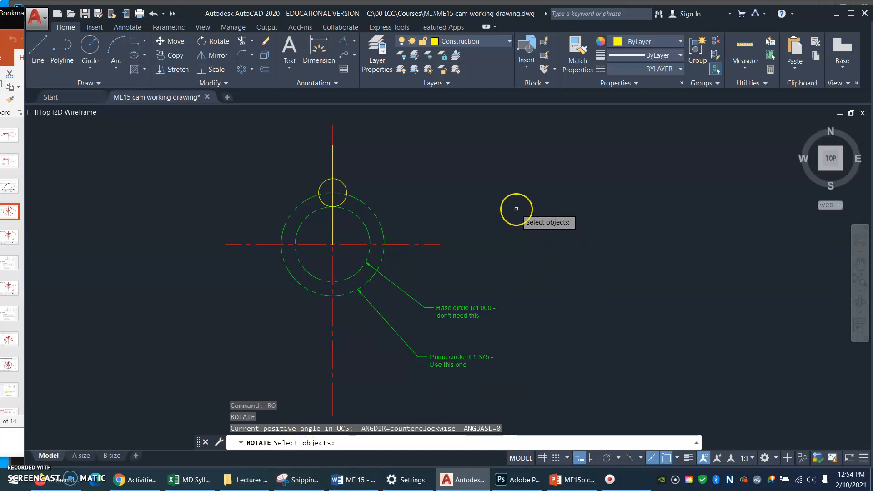
text(L)
key(Return)
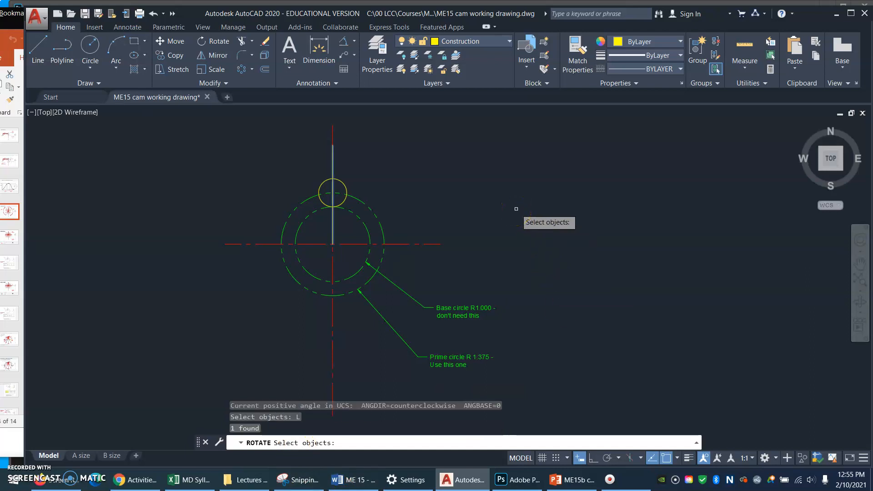
key(Return)
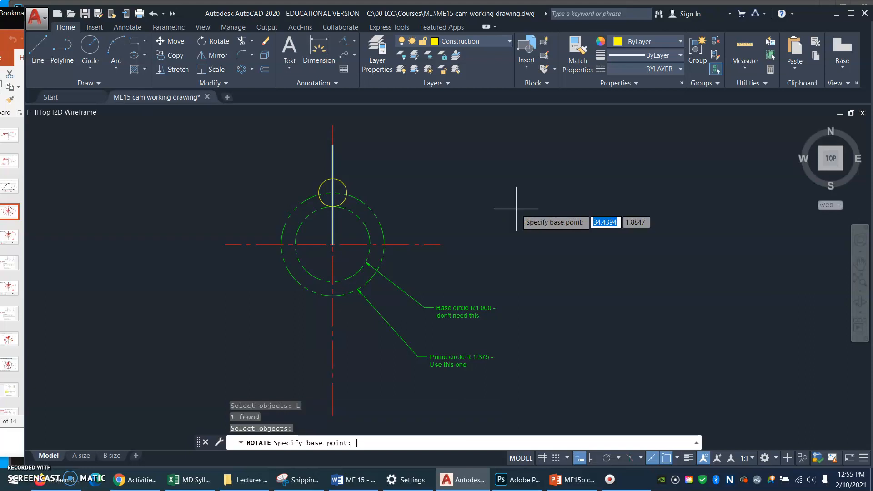
click(332, 244)
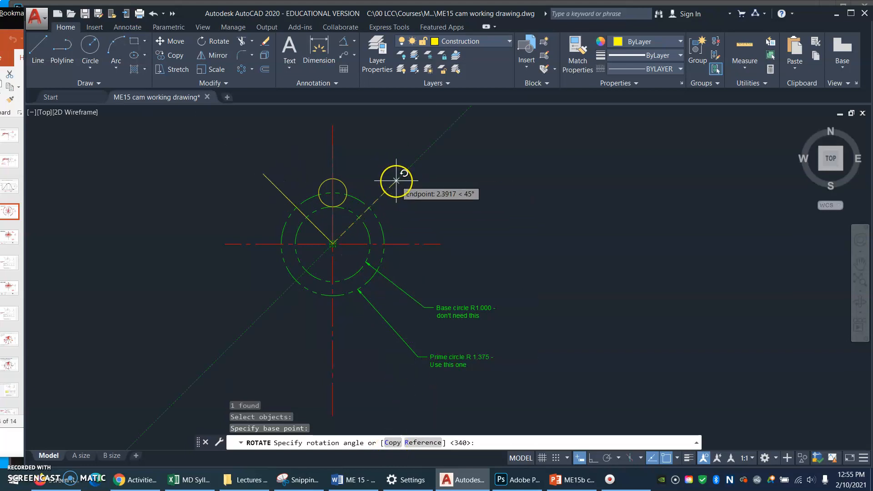
text(C)
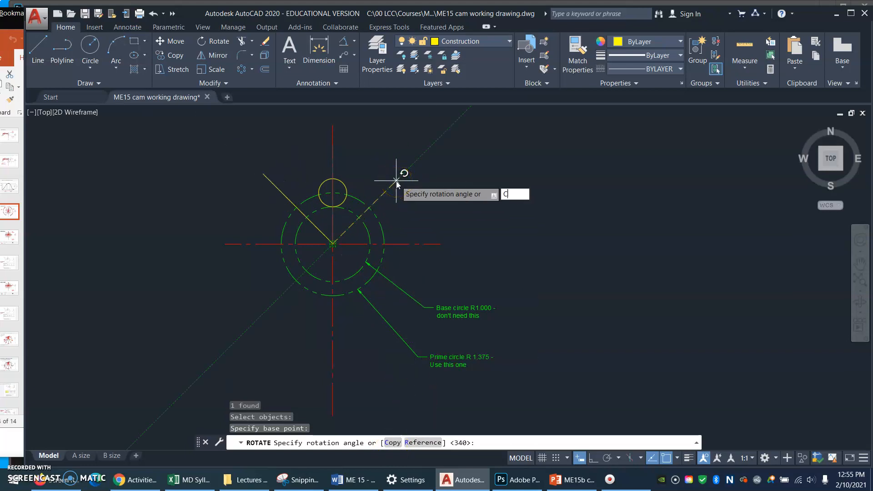
key(Return)
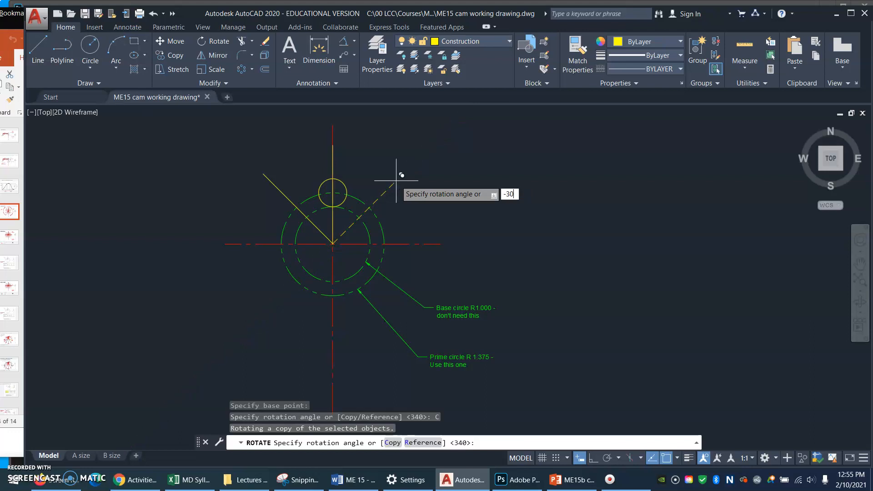
key(Return)
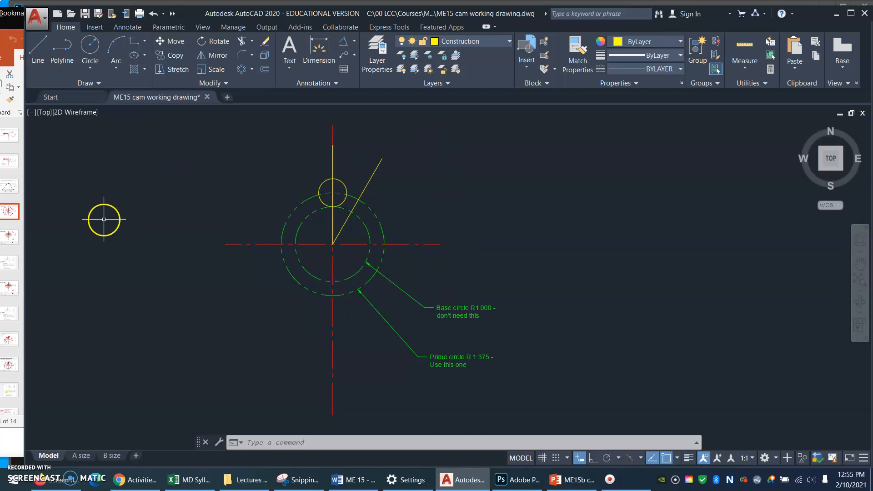
- Erase the inner base circle from the cam layout with the complete set of radial lines, beside the displacement diagram
text(p)
key(Return)
mouse_move(92, 210)
mouse_down()
mouse_move(391, 211)
mouse_move(658, 195)
mouse_up()
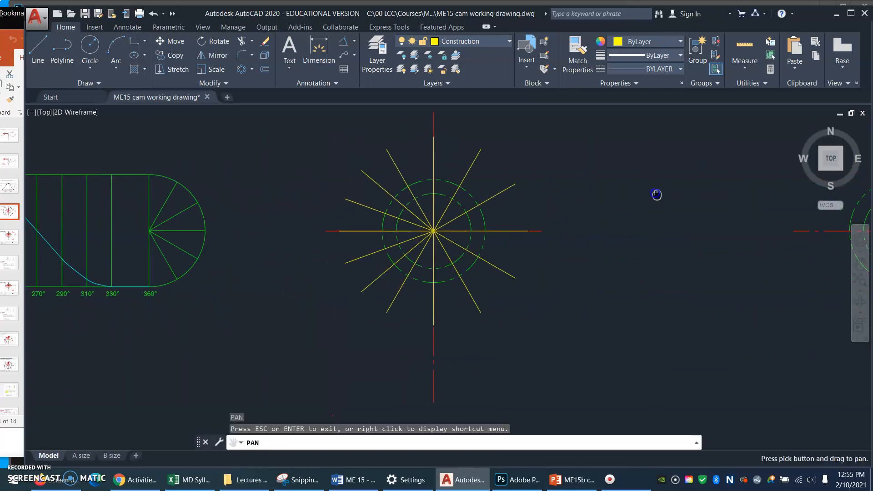
drag(592, 216, 779, 230)
mouse_move(457, 294)
mouse_down()
mouse_move(509, 300)
mouse_move(561, 332)
mouse_move(576, 324)
mouse_up()
key(Escape)
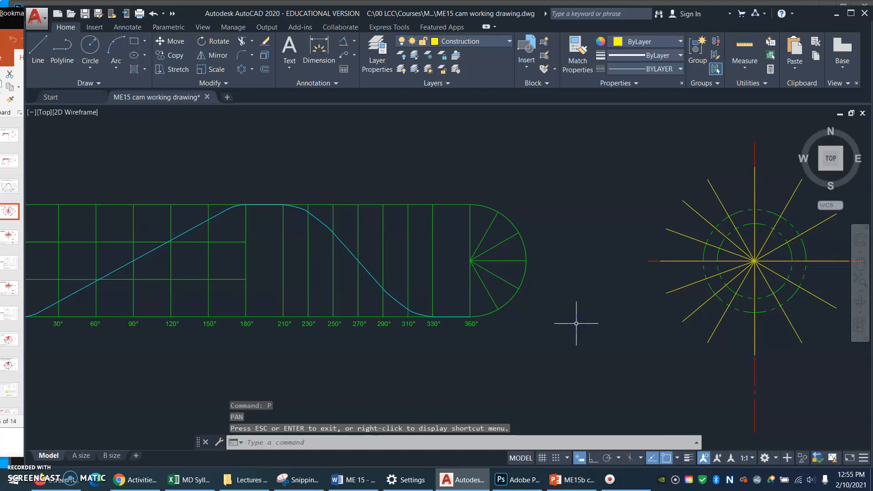
click(761, 294)
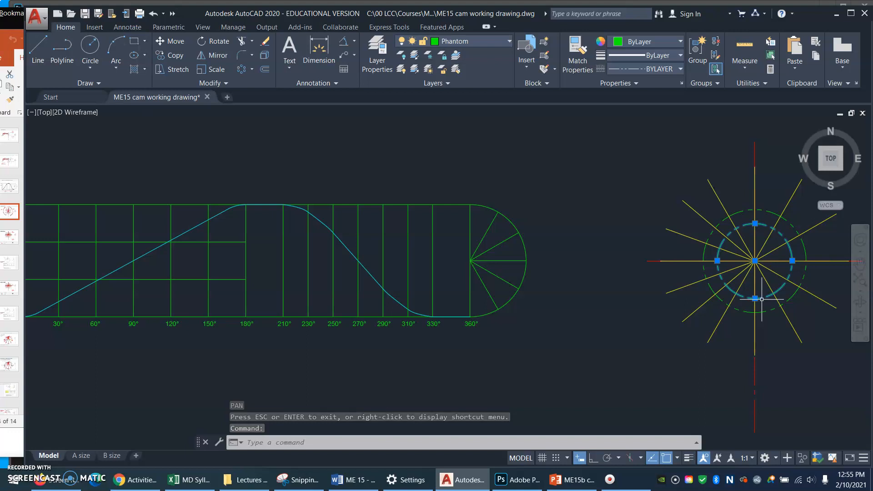
text(e)
key(Return)
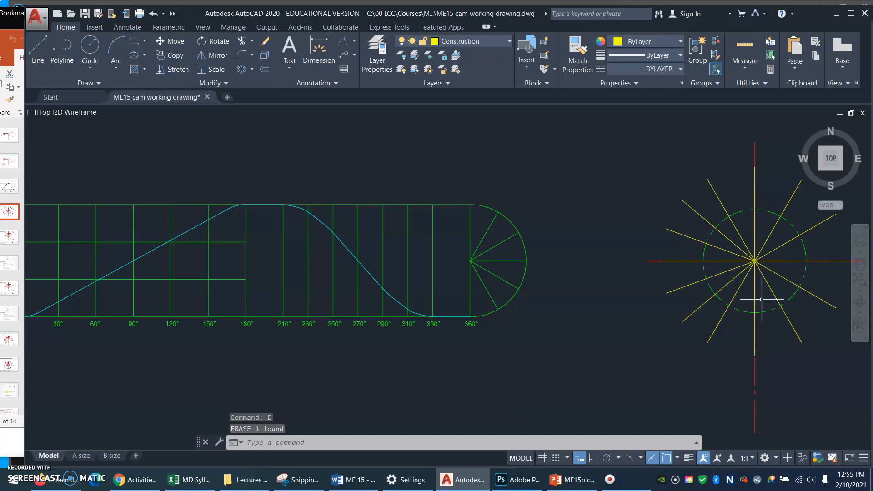
click(769, 311)
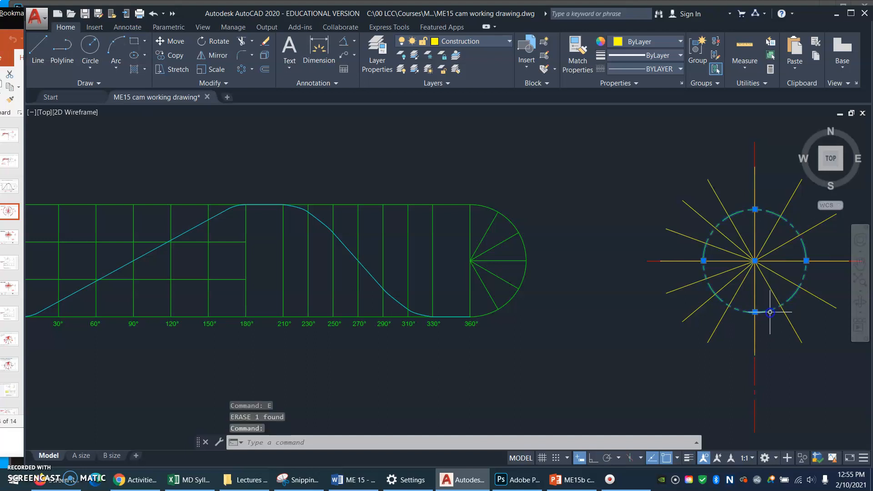
key(Escape)
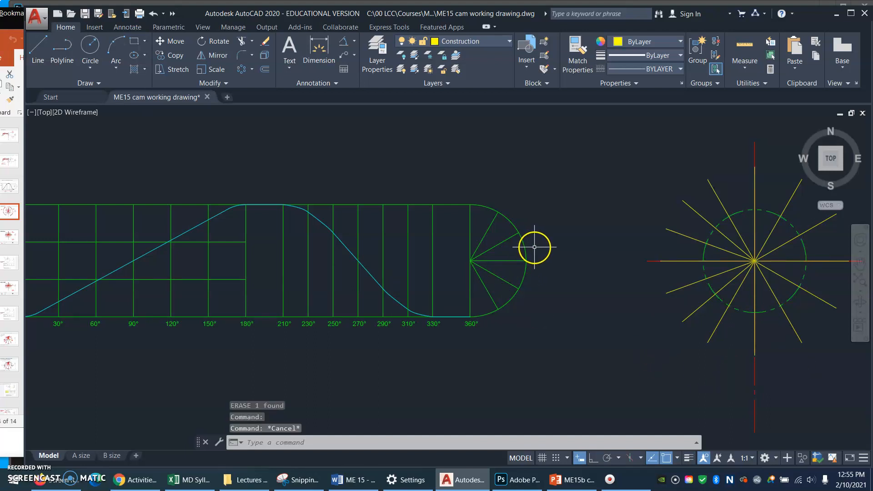
- Draw a 0.375 radius roller circle at the top quadrant of the prime circle in the layout with all radial lines
text(c)
key(Return)
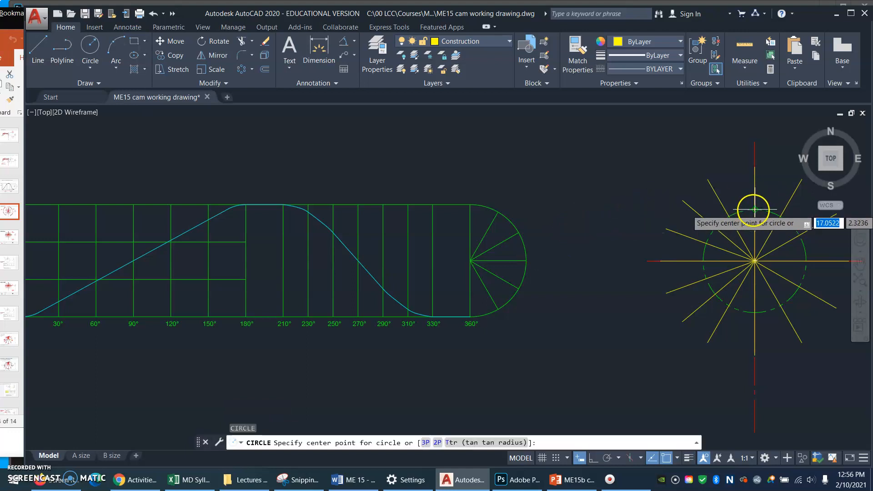
click(754, 209)
key(Return)
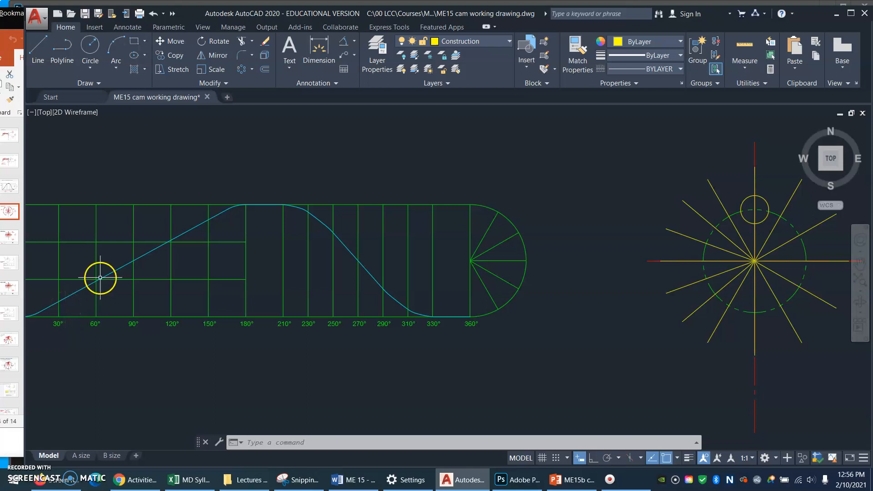
- Try a vertical linear dimension from the baseline to the curve at the 30° line of the displacement diagram, and undo it
click(355, 40)
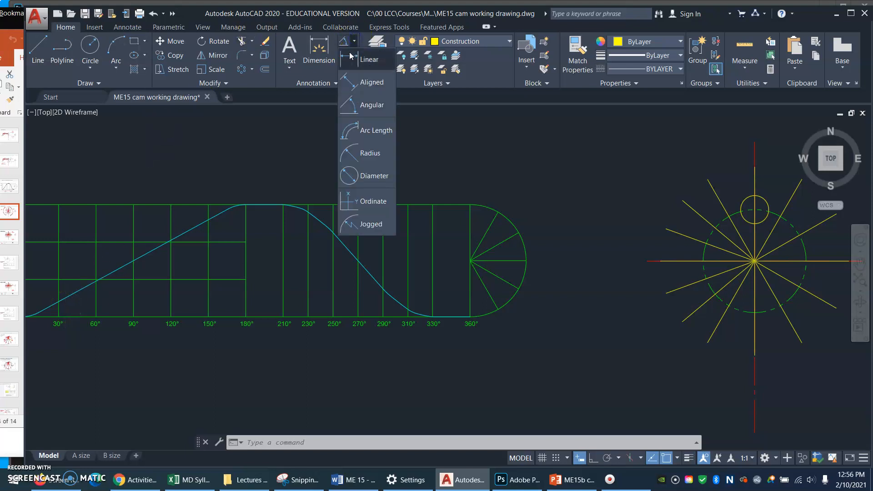
click(362, 56)
click(58, 316)
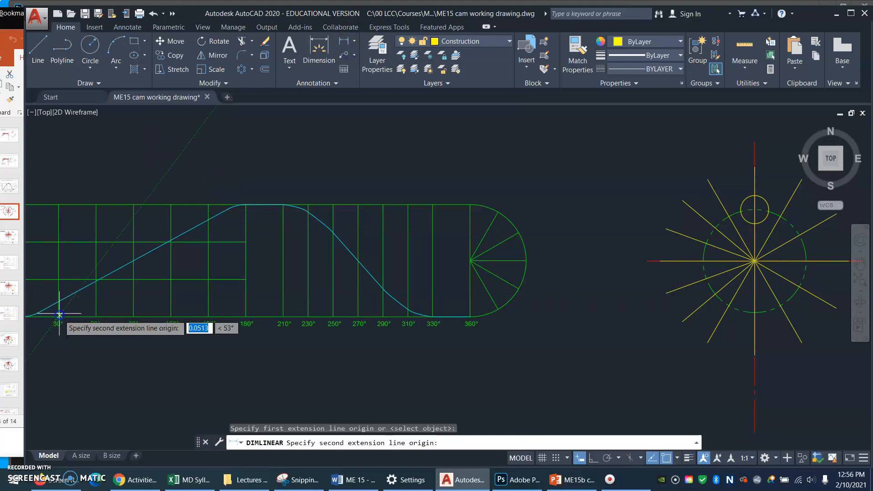
click(59, 299)
click(78, 303)
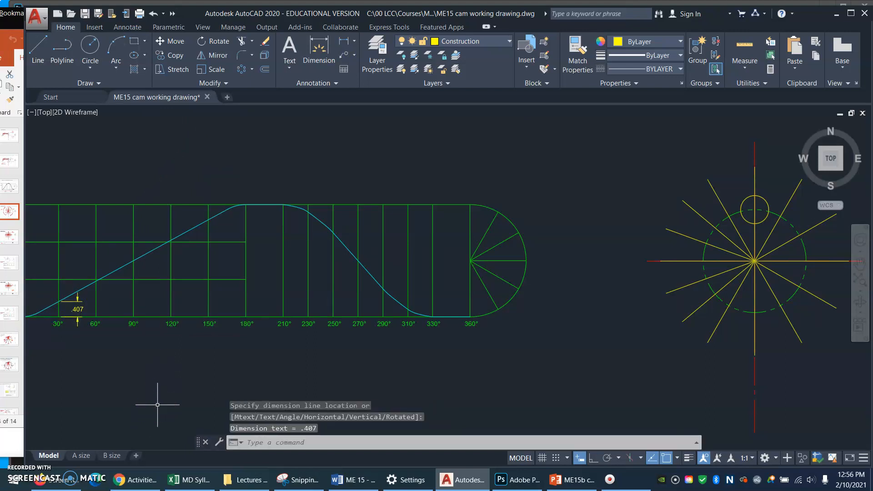
key(ctrl+z)
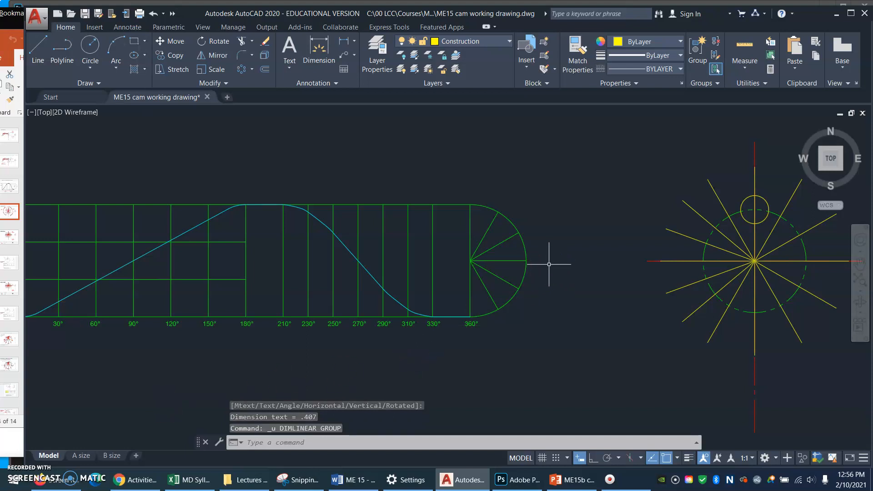
- Measure the distance from the baseline to the curve at the 30° line and review the reading in the command history
click(746, 68)
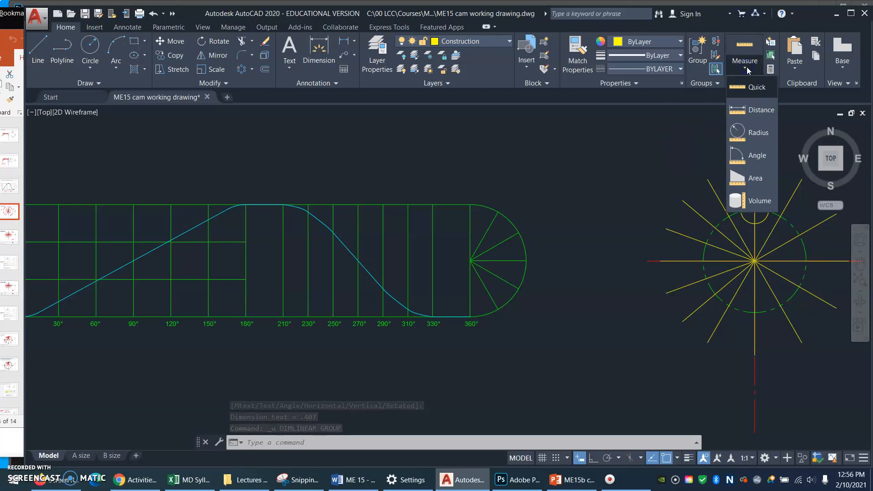
click(761, 112)
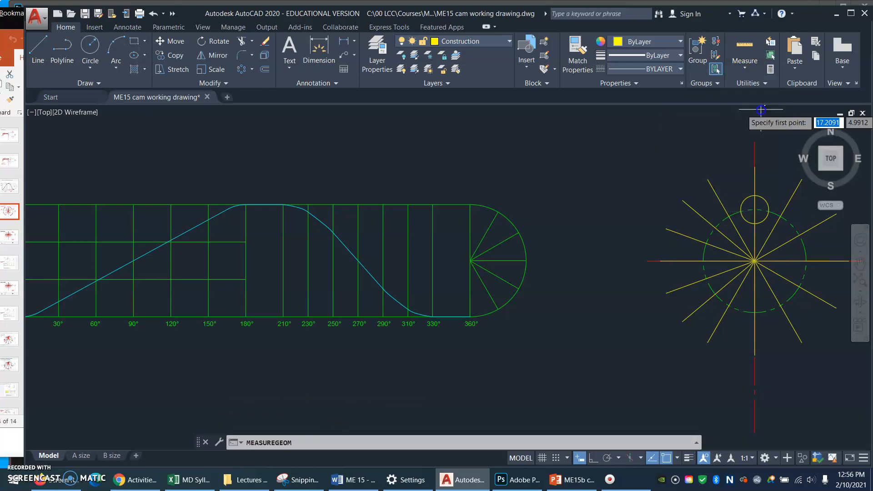
click(59, 317)
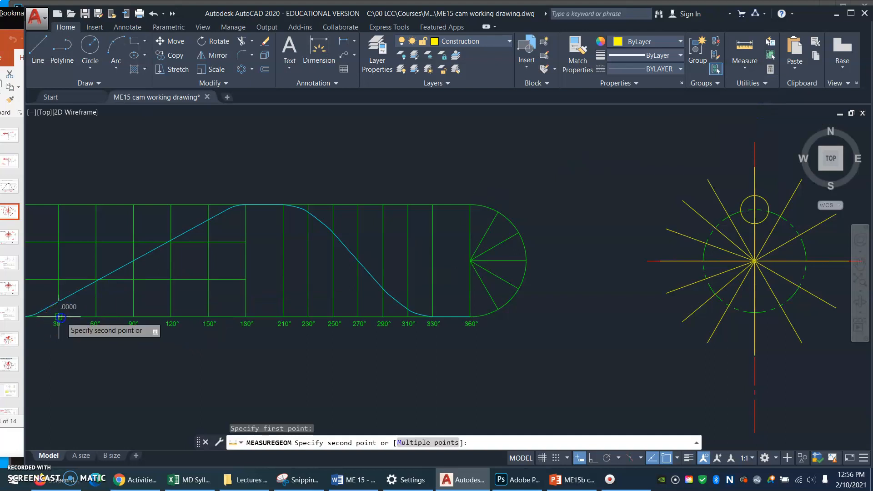
click(59, 302)
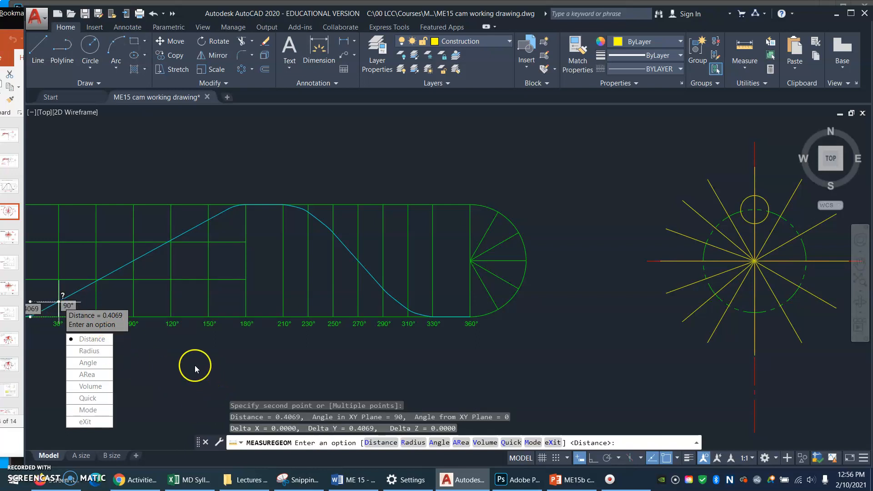
key(Return)
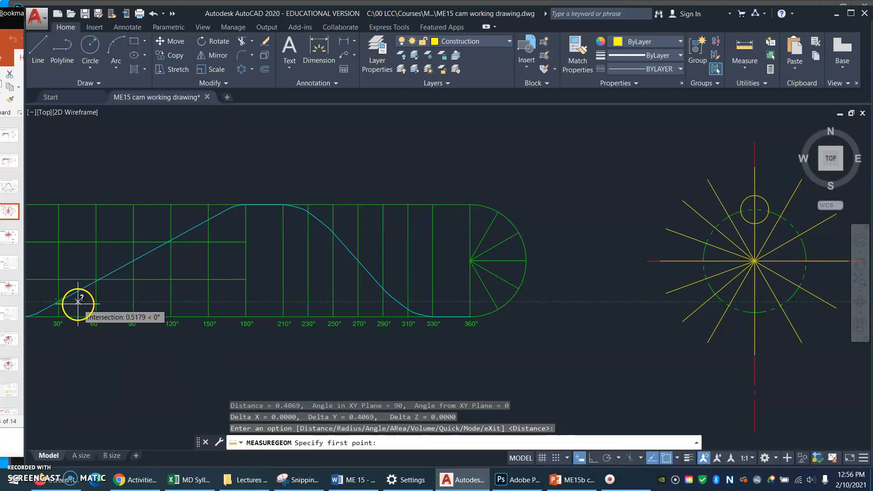
key(Escape)
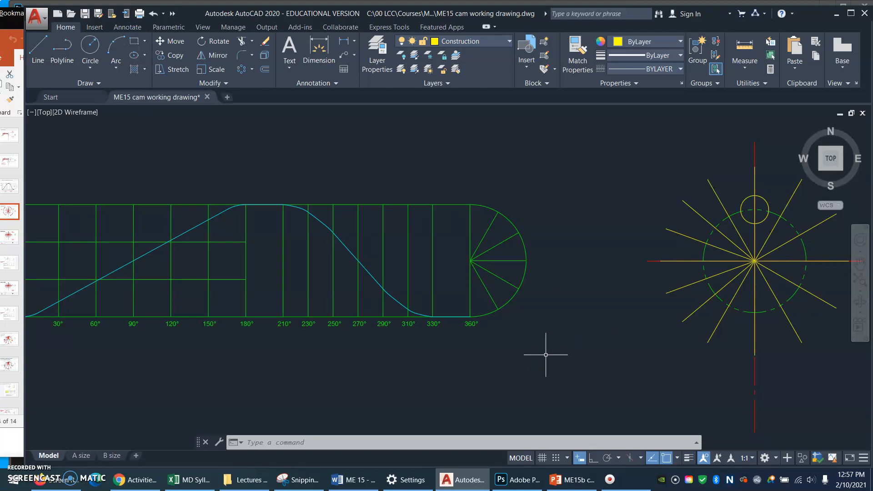
click(696, 442)
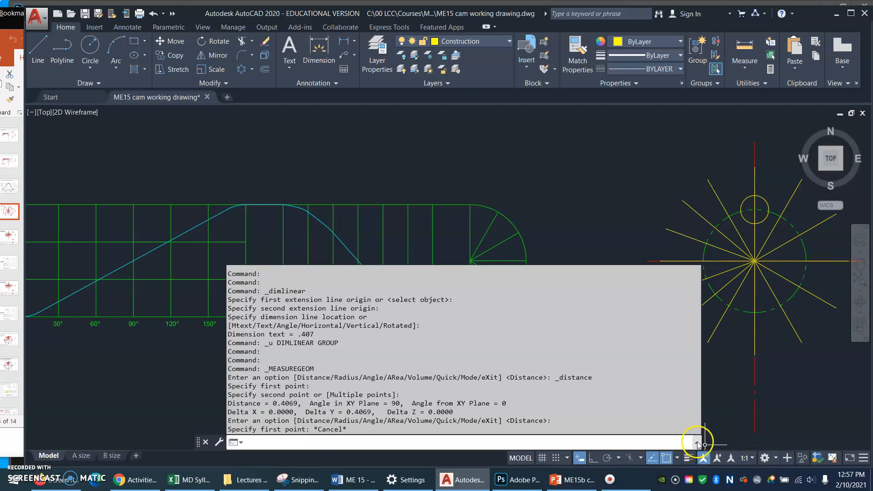
click(696, 443)
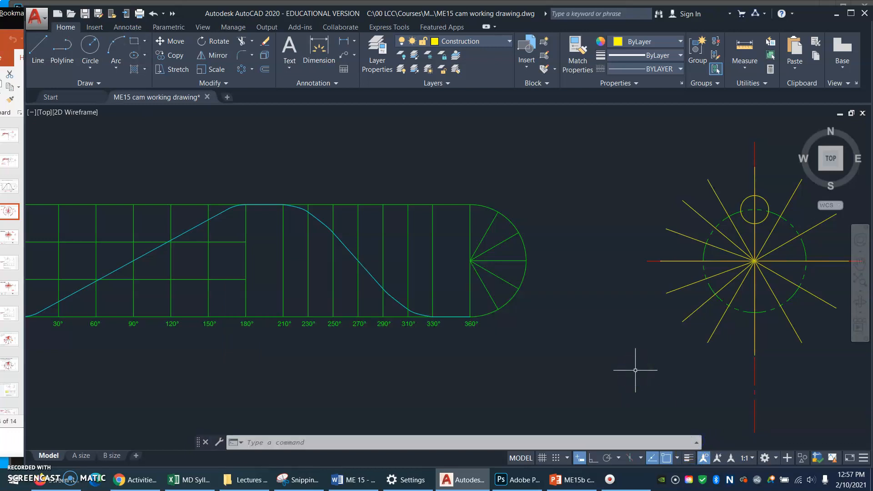
key(F2)
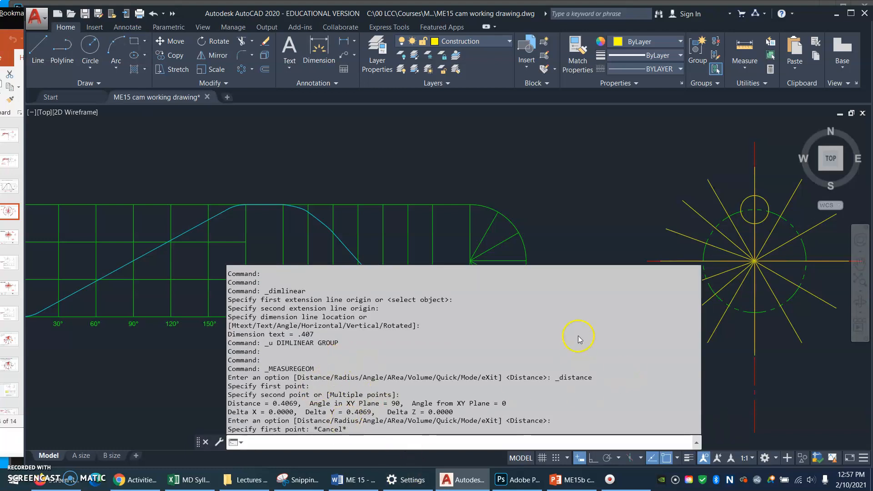
key(F2)
- Turn on polar tracking with 10° increments (10, 20, 30, 40...) for working on the cam layout
text(p)
key(Return)
drag(613, 249, 432, 273)
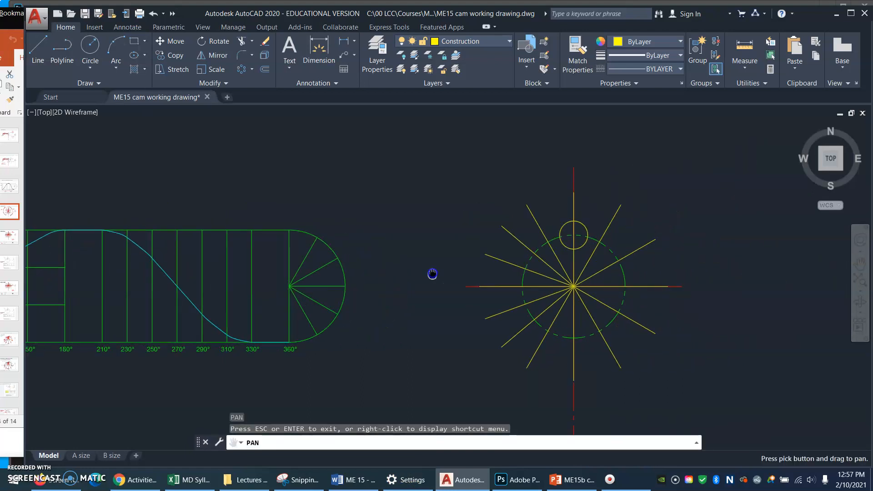
key(Escape)
drag(615, 246, 642, 379)
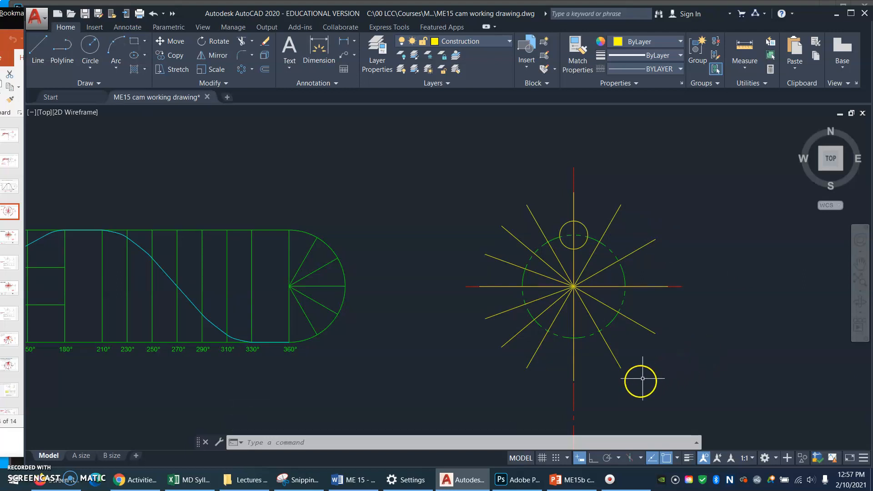
click(617, 458)
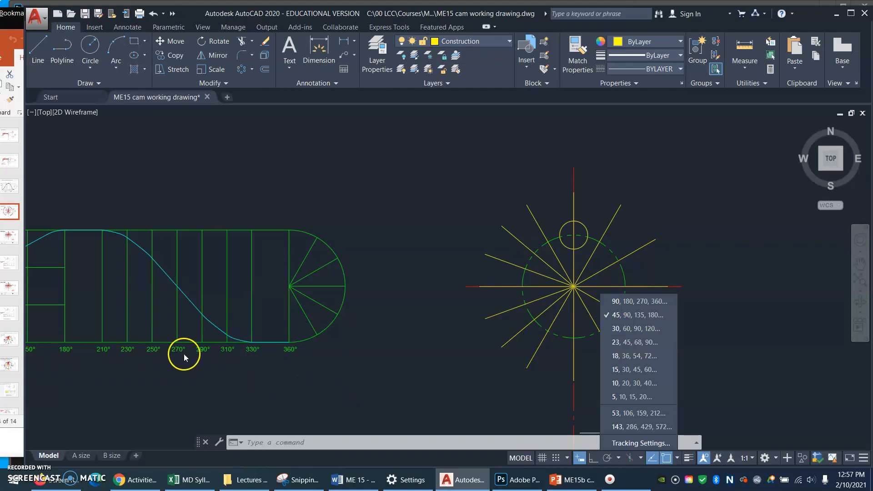
click(639, 384)
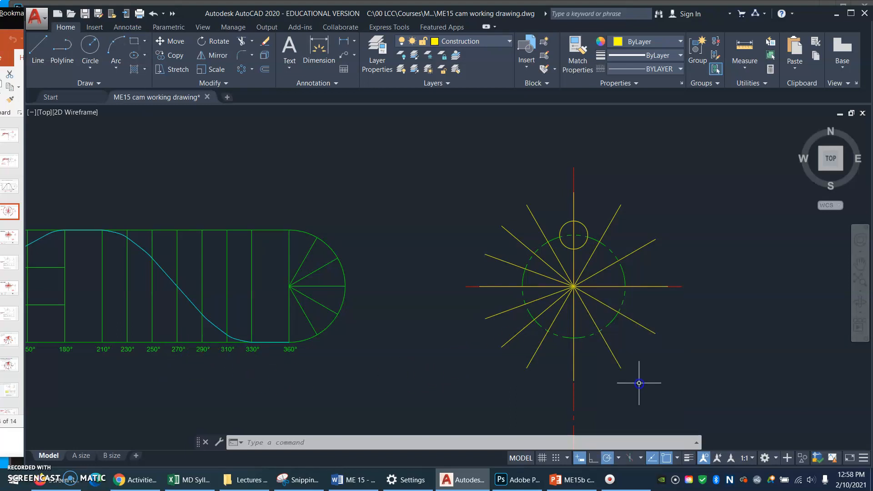
click(618, 458)
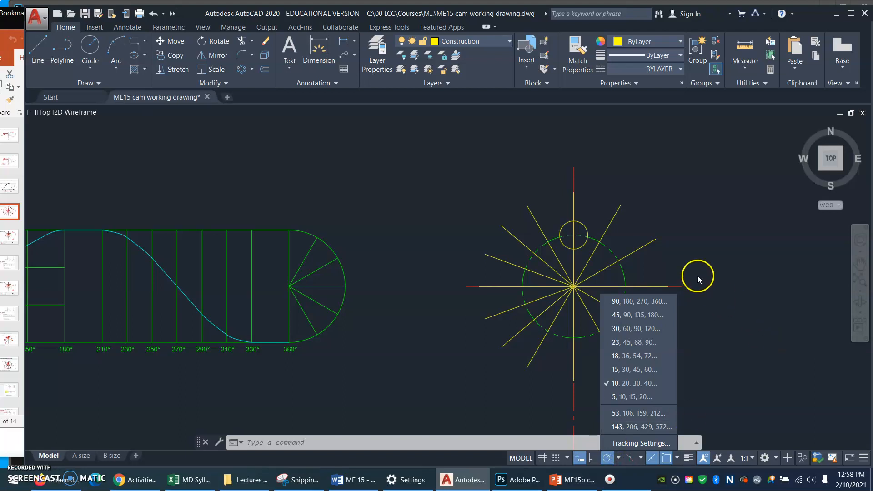
key(Escape)
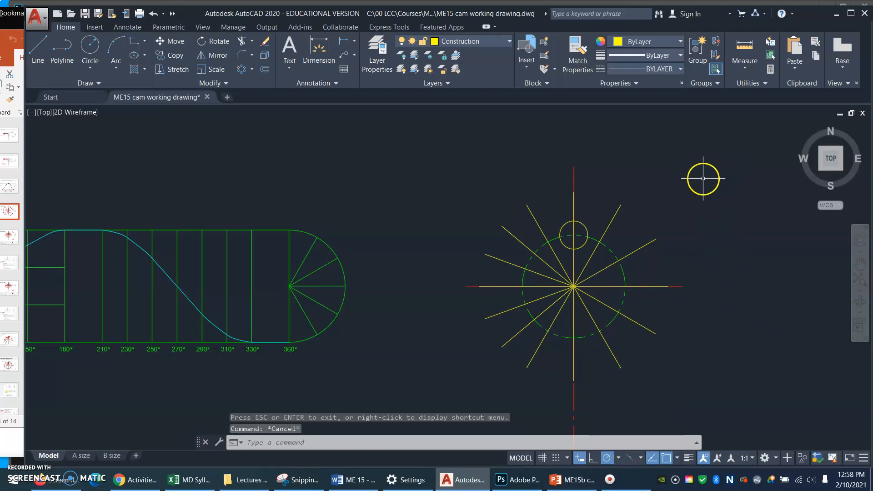
- Draw a .4070 line at 60° outward from the prime circle along the first radial line clockwise from vertical
text(l)
key(Return)
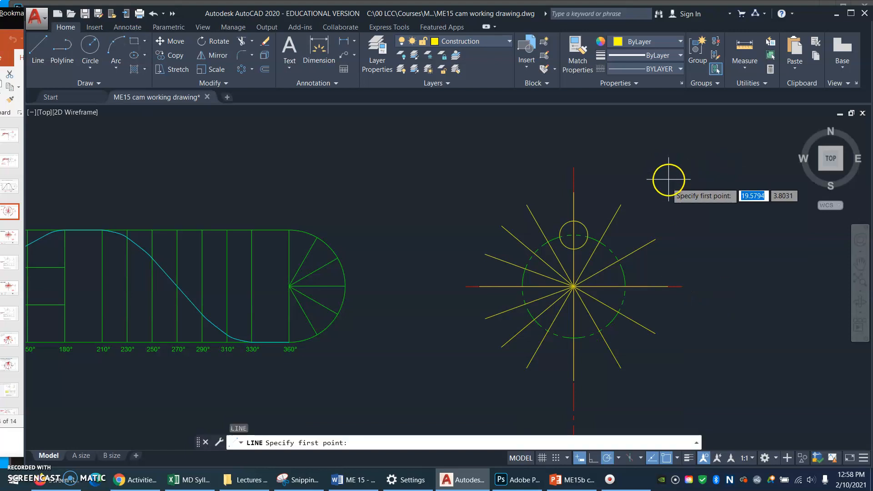
click(599, 241)
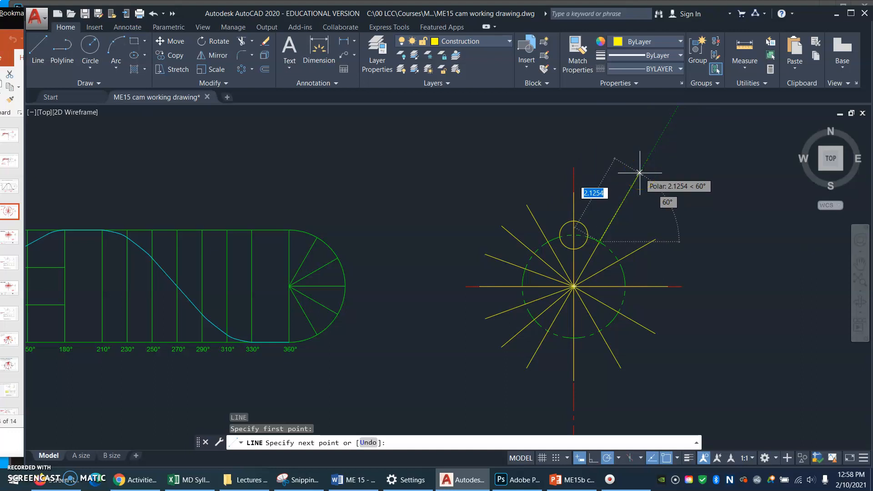
text(.)
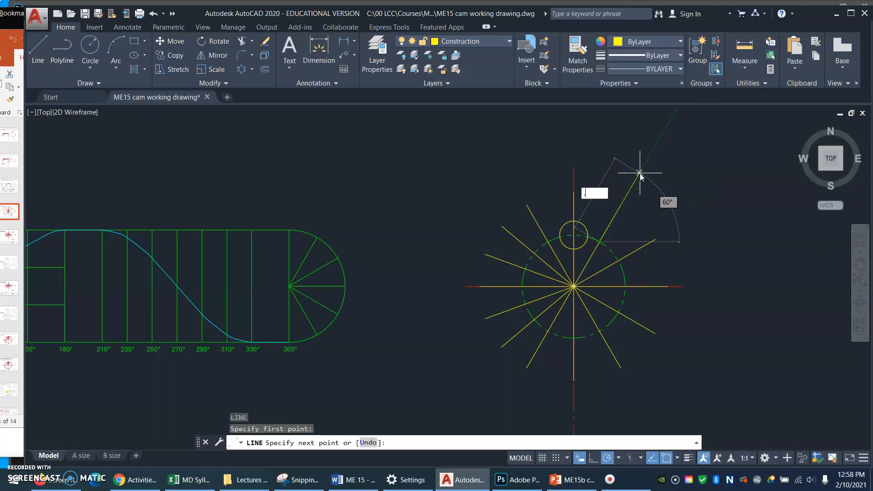
text(4070)
key(Tab)
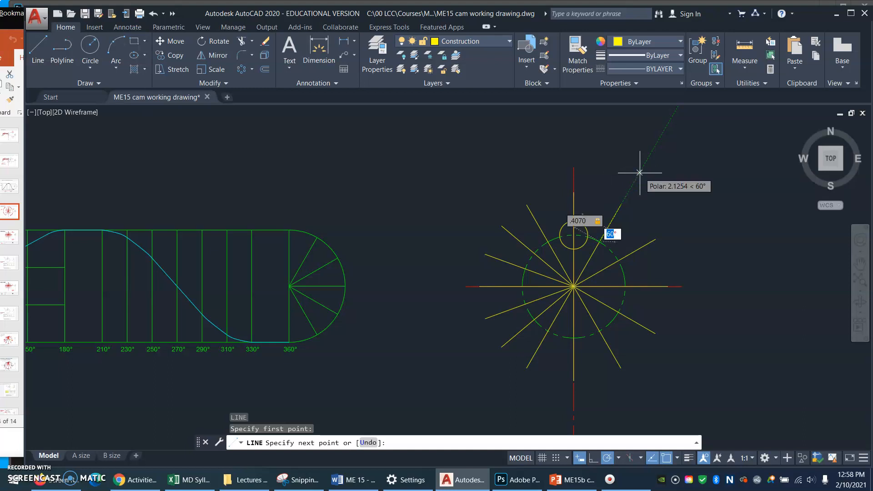
key(Return)
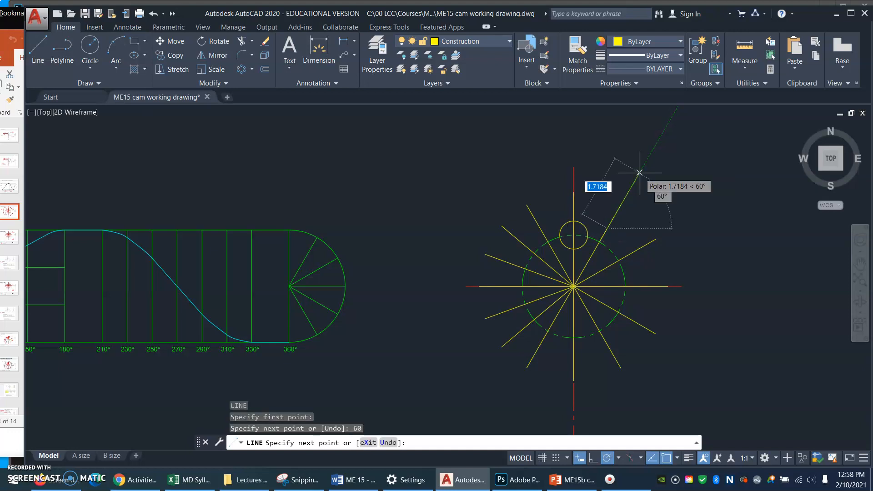
key(Return)
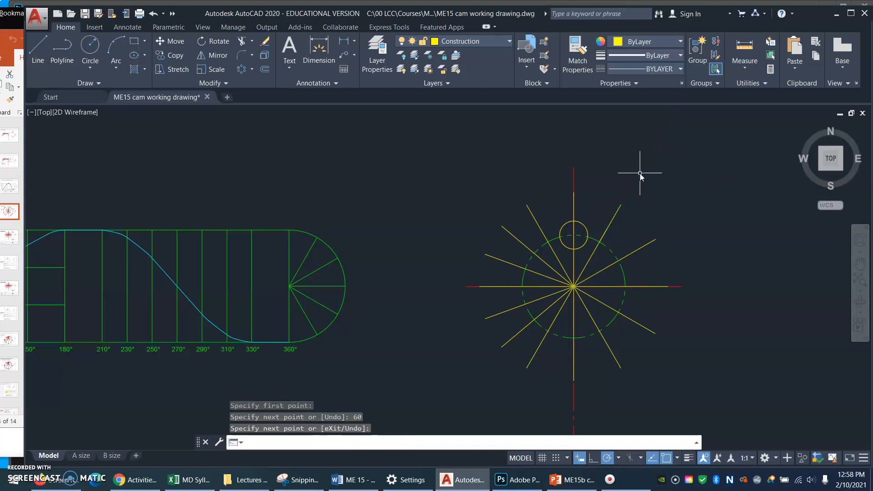
click(603, 235)
click(665, 219)
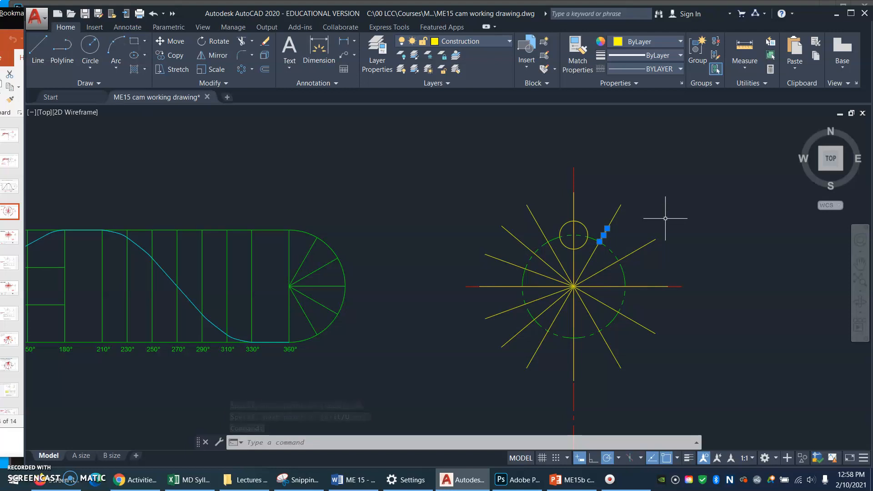
key(Escape)
- Draw a 0.375 radius roller circle centered on the outer end of the .4070 line
text(circle)
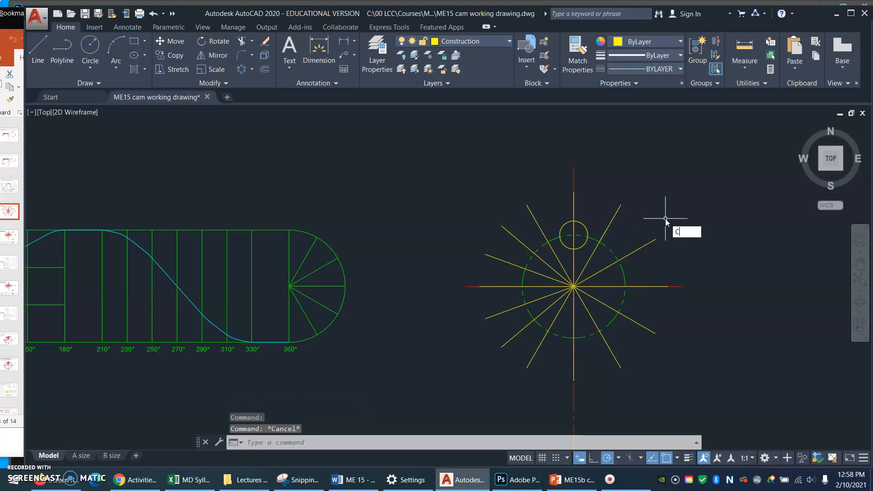
key(Return)
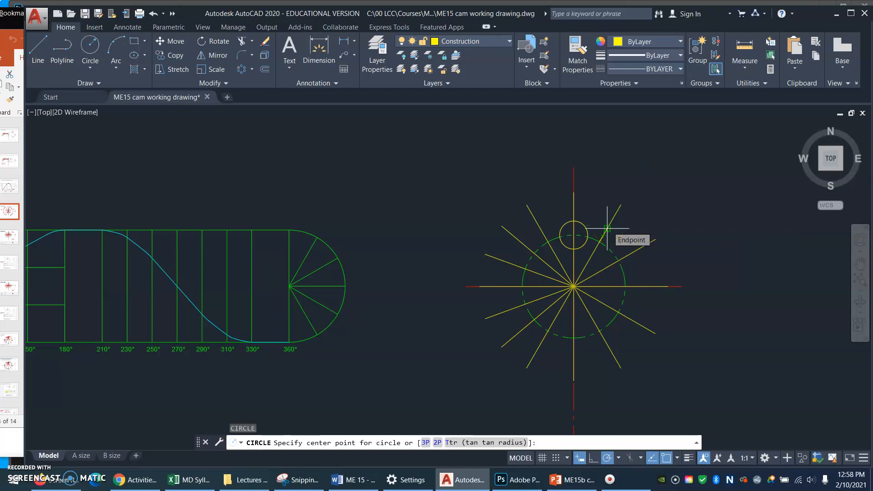
click(607, 227)
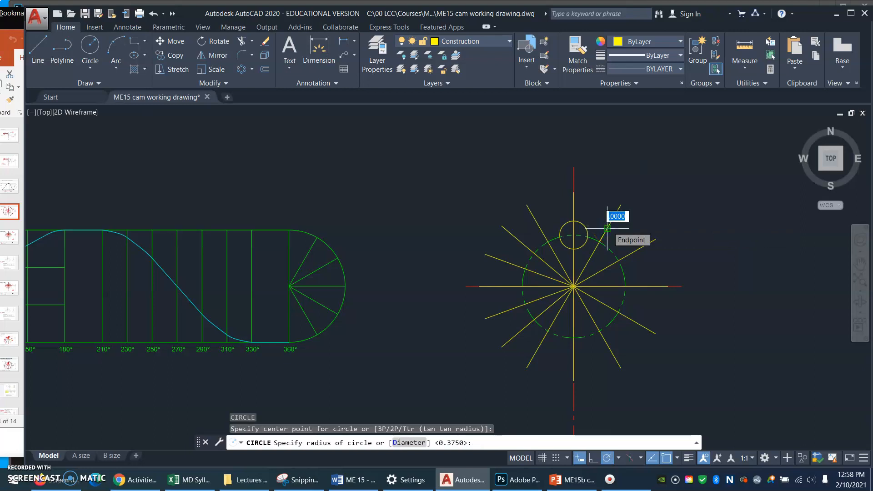
key(Return)
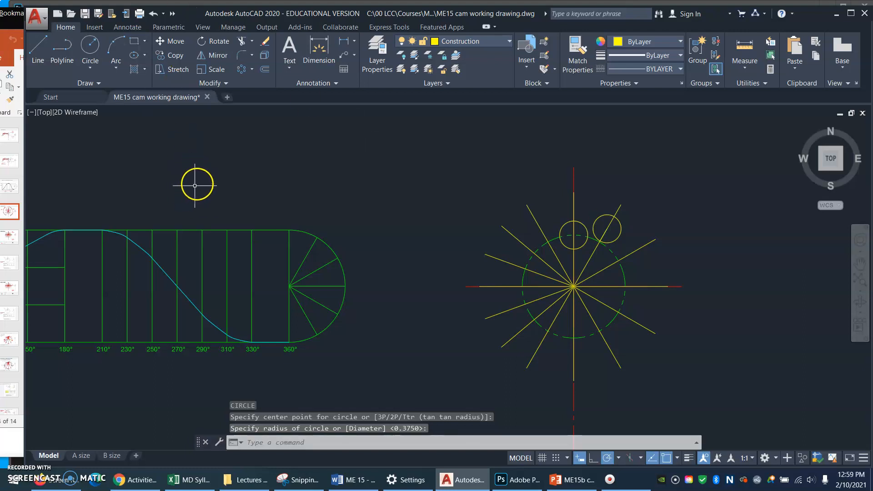
- Dimension the vertical displacement from the baseline to the curve at the 60° line of the displacement diagram
drag(290, 171, 464, 135)
key(Escape)
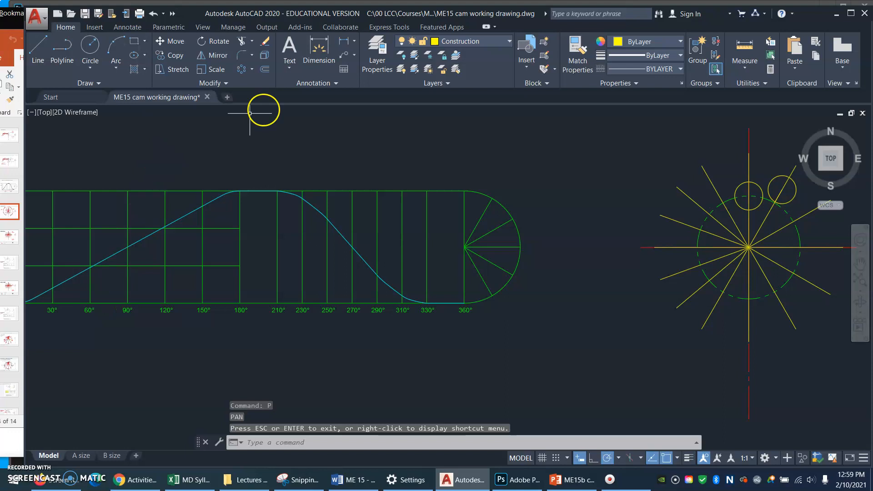
click(343, 43)
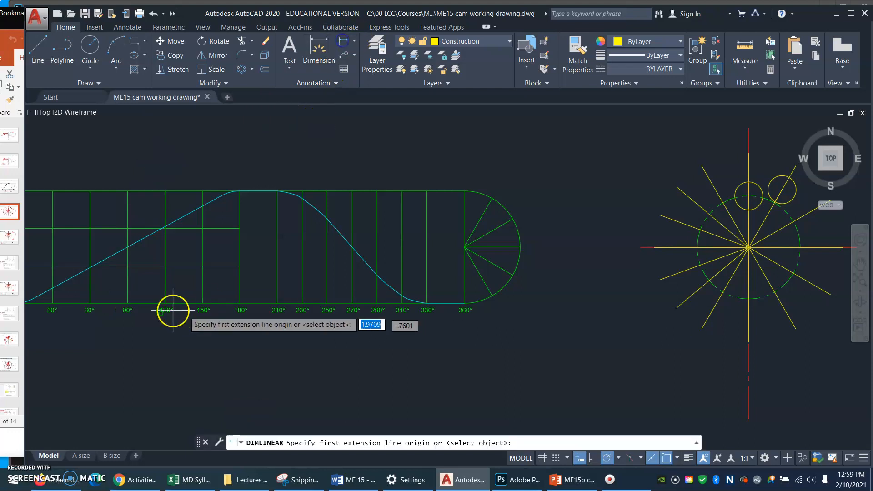
click(89, 303)
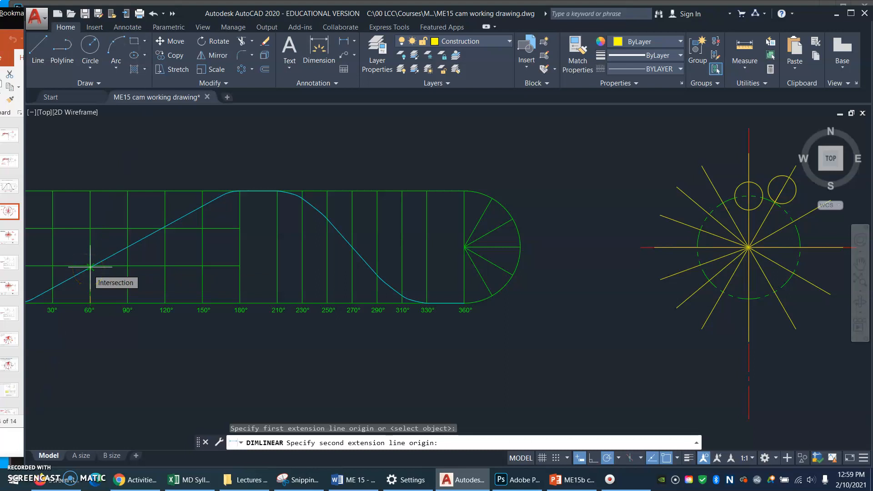
click(90, 267)
click(144, 282)
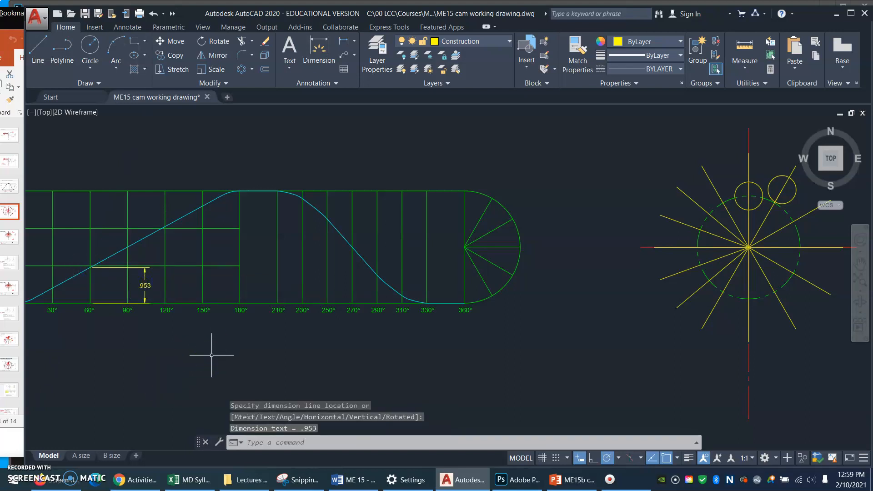
- Offset the prime circle outward by .953
middle_drag(779, 244, 779, 244)
drag(779, 244, 697, 254)
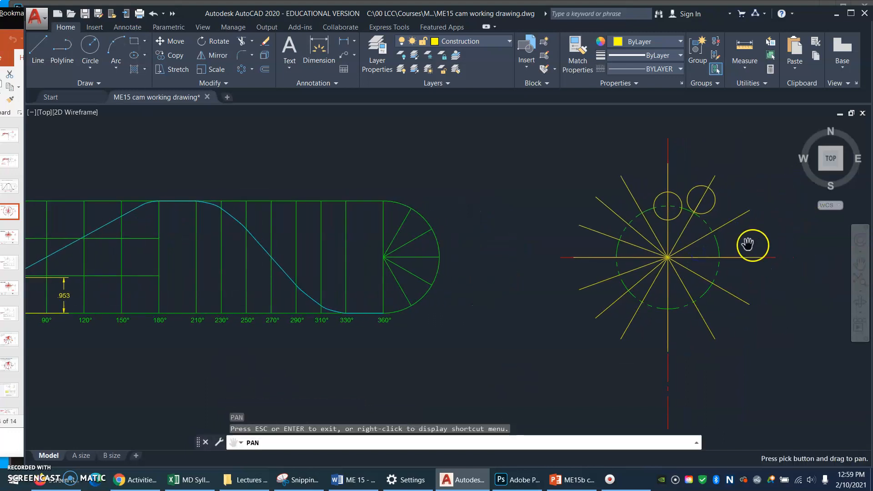
key(Escape)
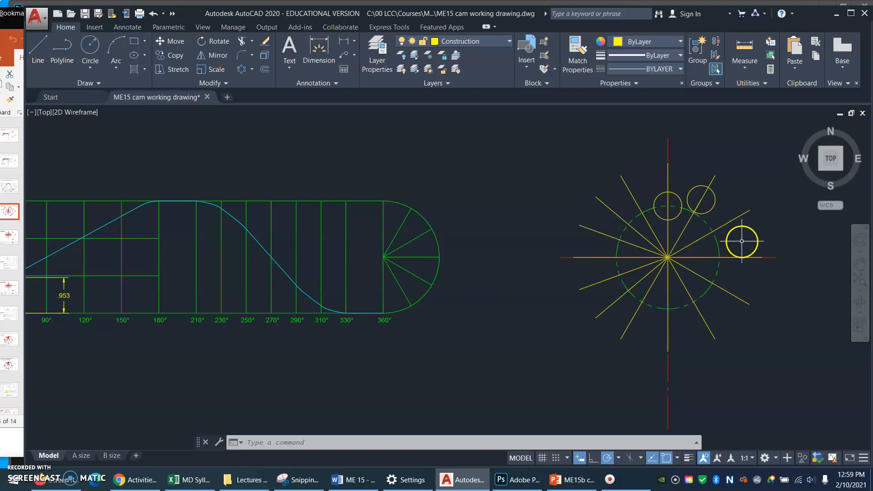
key(Return)
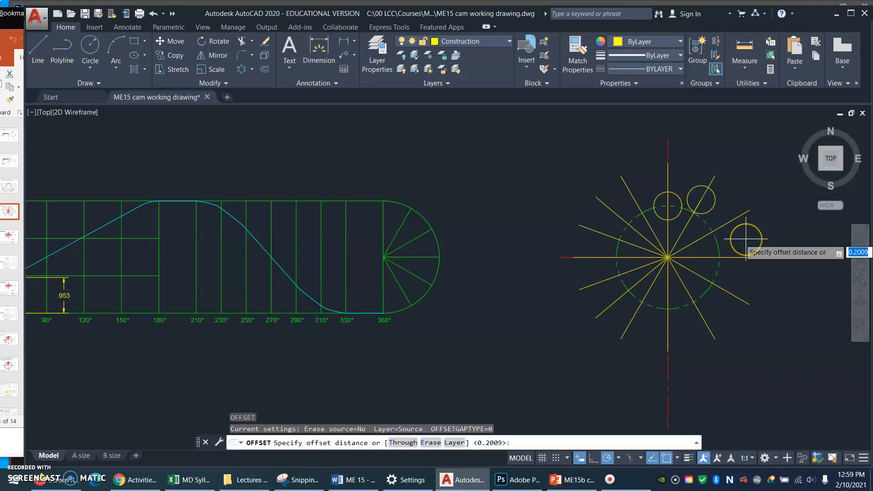
text(.)
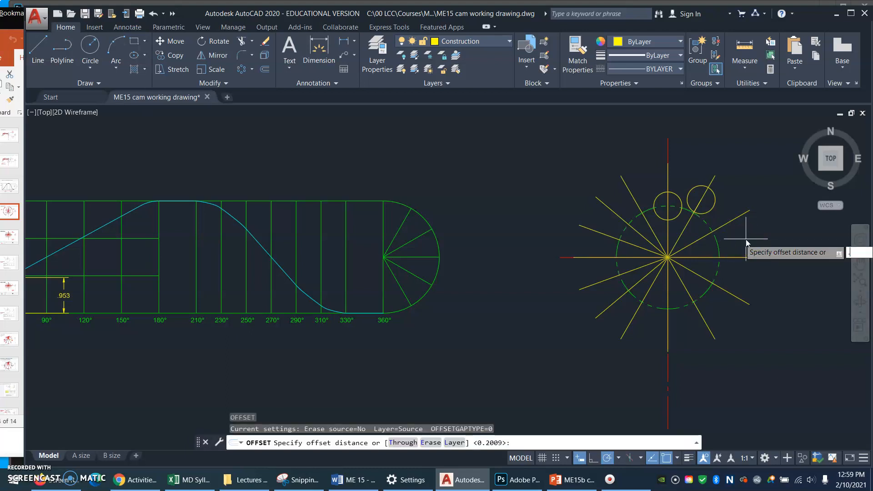
text(953)
key(Return)
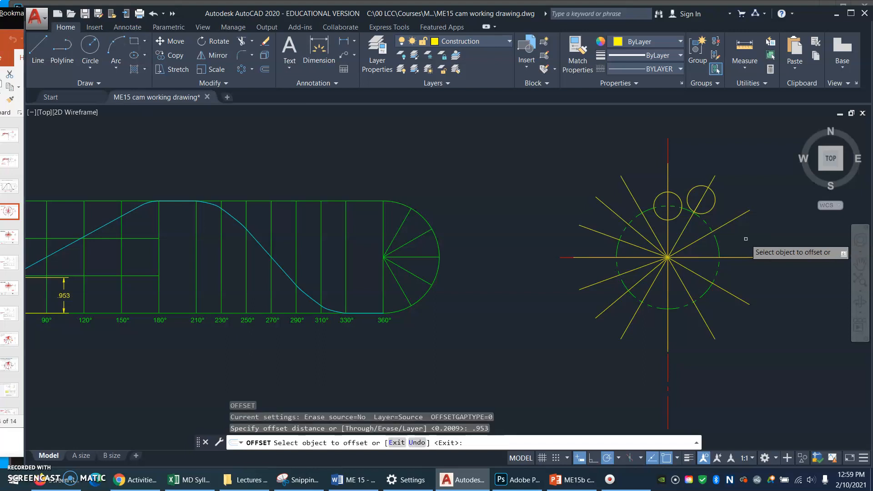
click(721, 244)
click(779, 234)
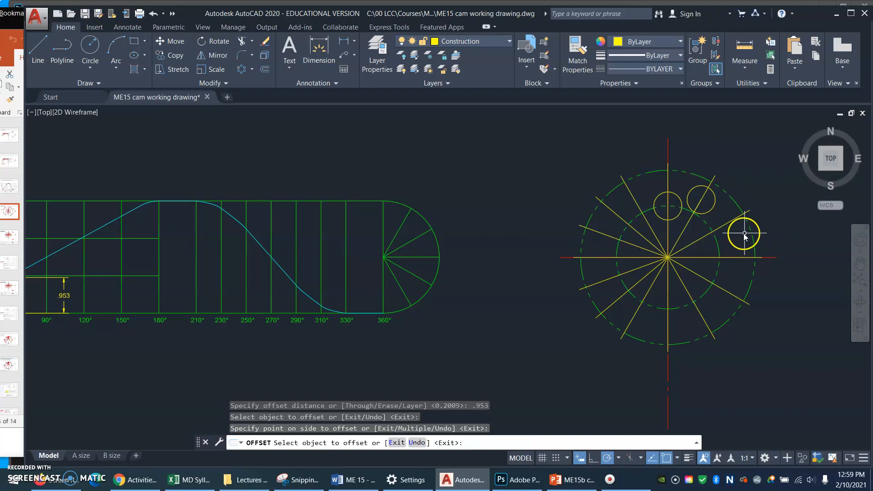
key(Return)
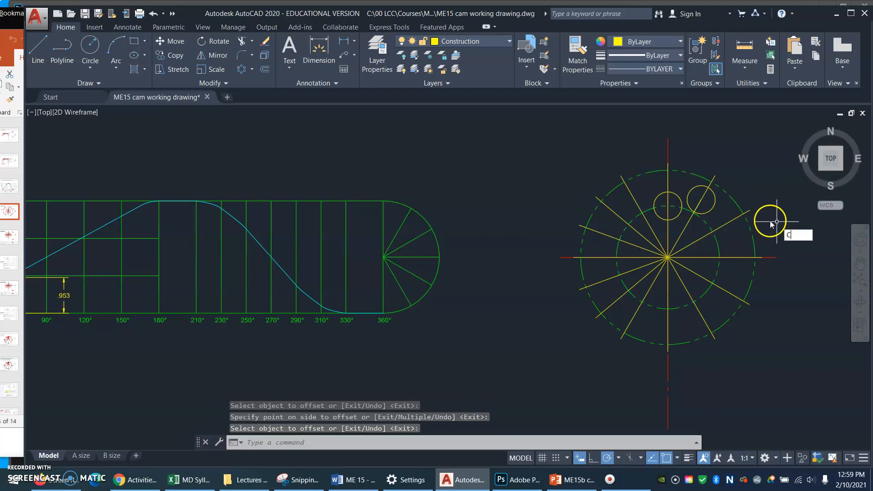
- Draw a 0.375 radius roller circle centered where the offset circle crosses the second radial line clockwise from vertical
key(Return)
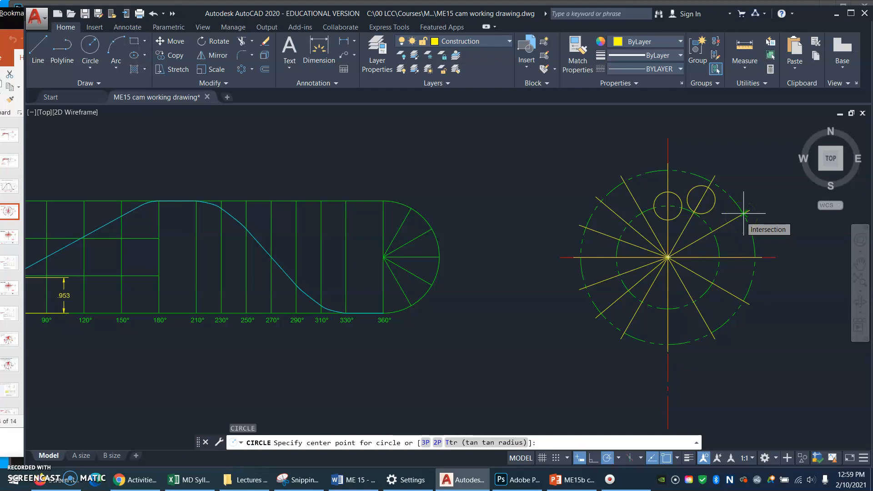
click(743, 212)
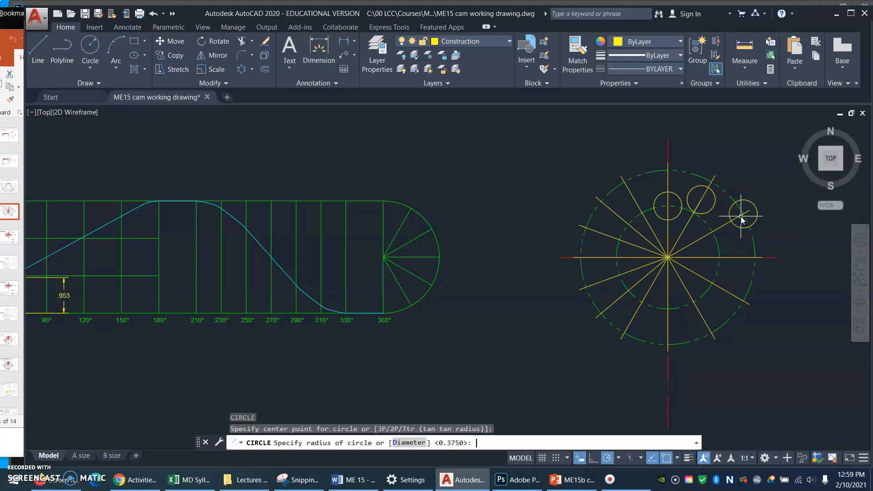
key(Return)
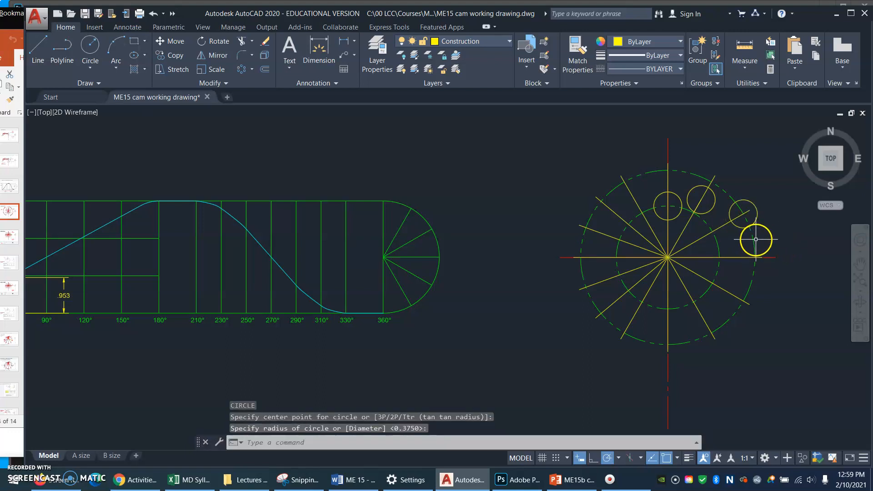
- Erase the .953 offset construction circle around the cam layout
click(754, 239)
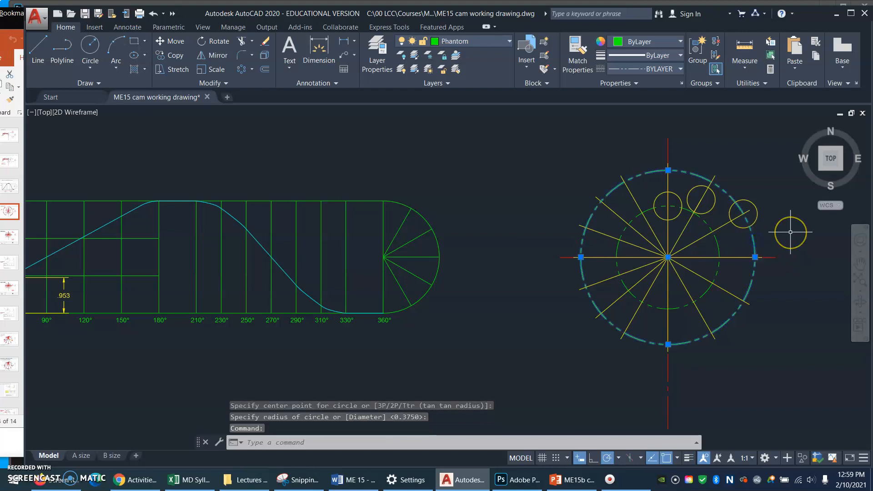
text(E)
key(Return)
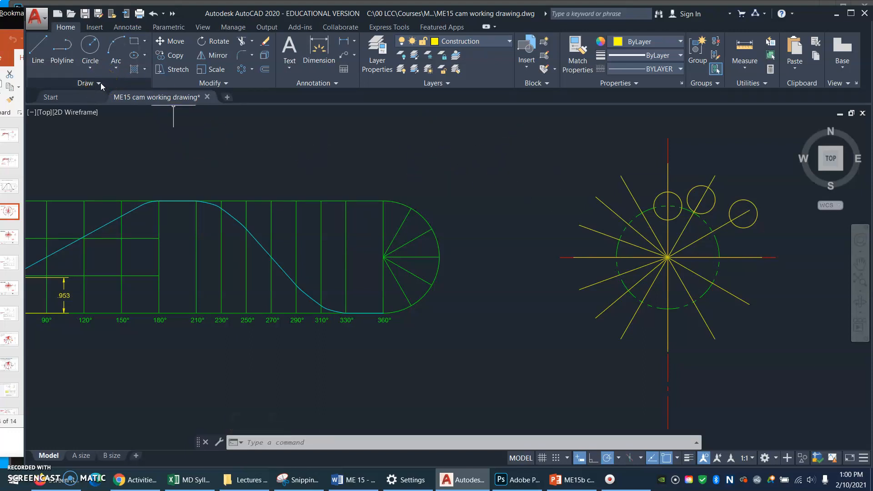
click(226, 83)
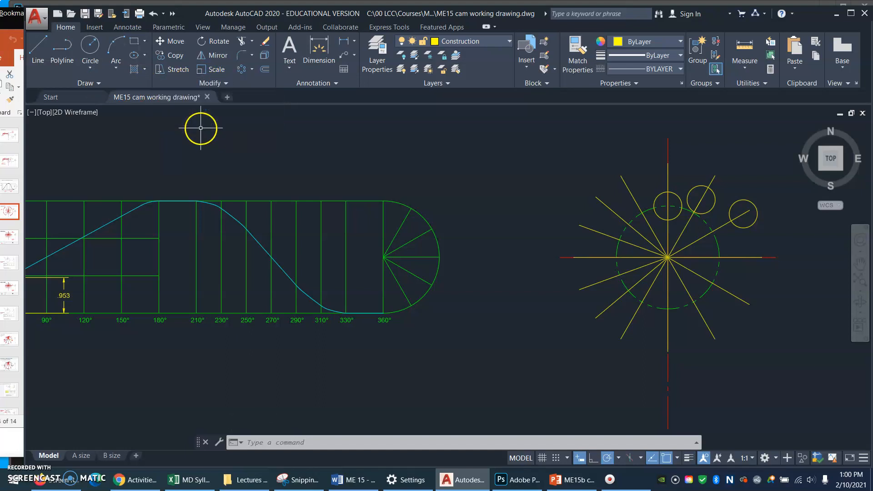
click(227, 83)
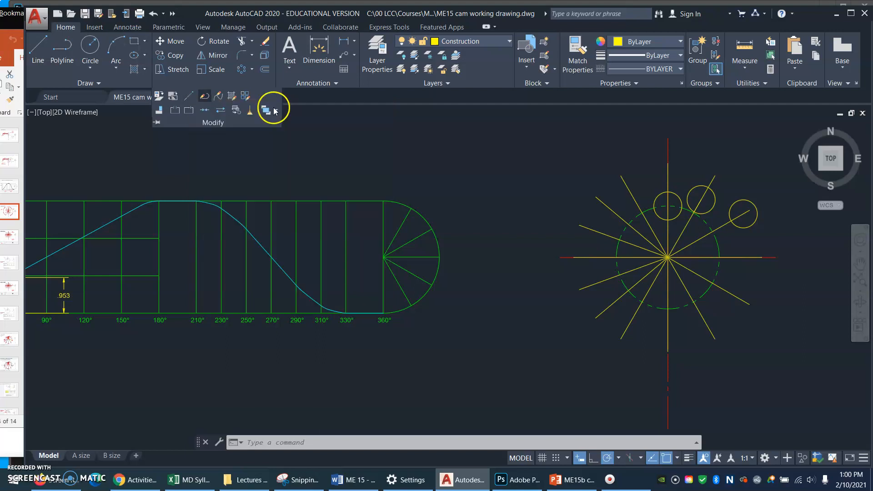
click(468, 148)
key(Escape)
key(Escape)
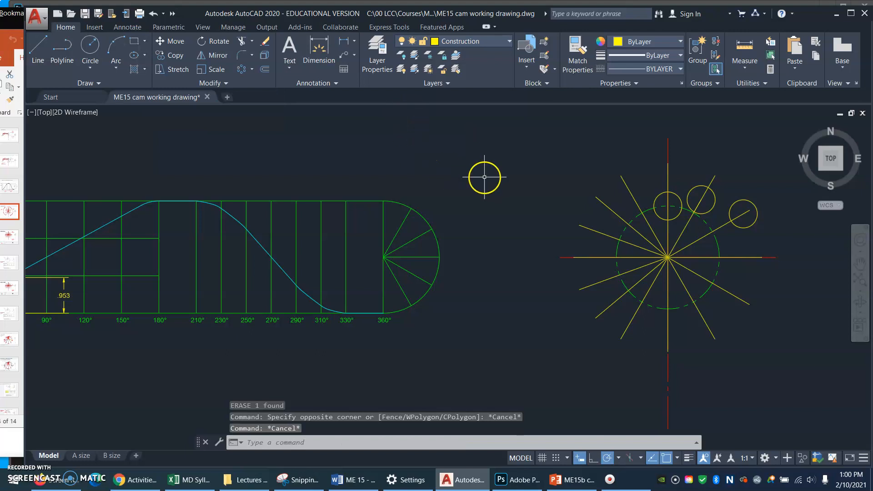
- Find the cam layout copy that has roller circles on all radial lines and frame it for inspection
text(z)
key(Return)
key(Return)
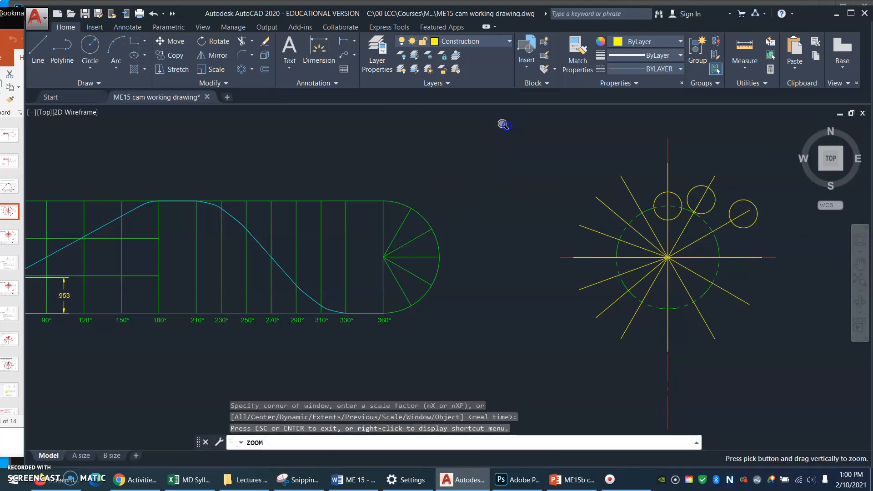
drag(504, 127, 536, 403)
right_click(534, 153)
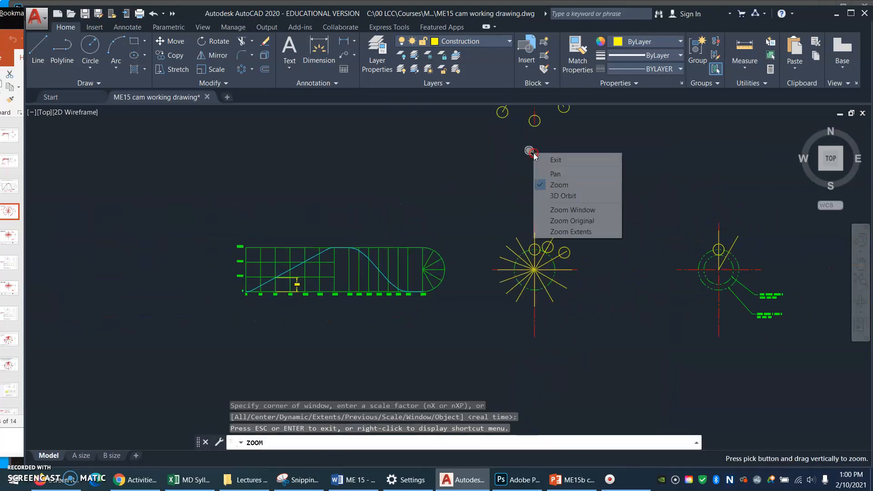
click(591, 174)
drag(606, 330, 596, 323)
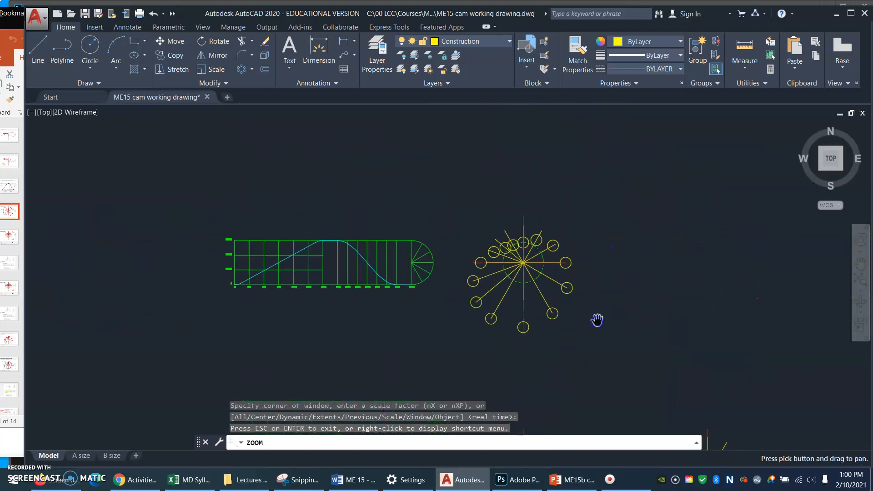
key(Escape)
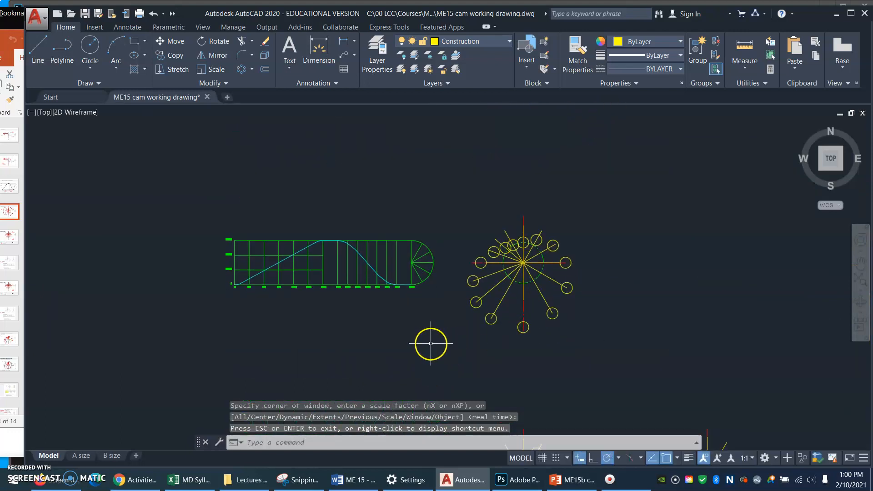
key(Return)
click(432, 350)
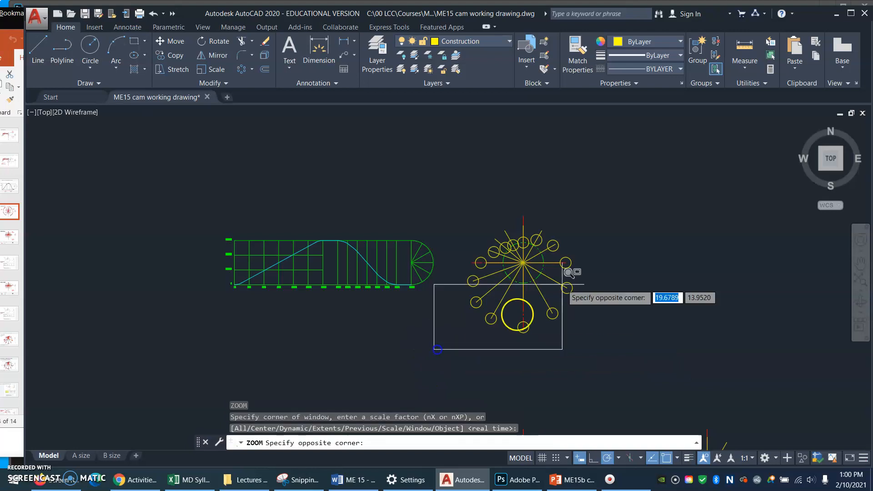
click(632, 193)
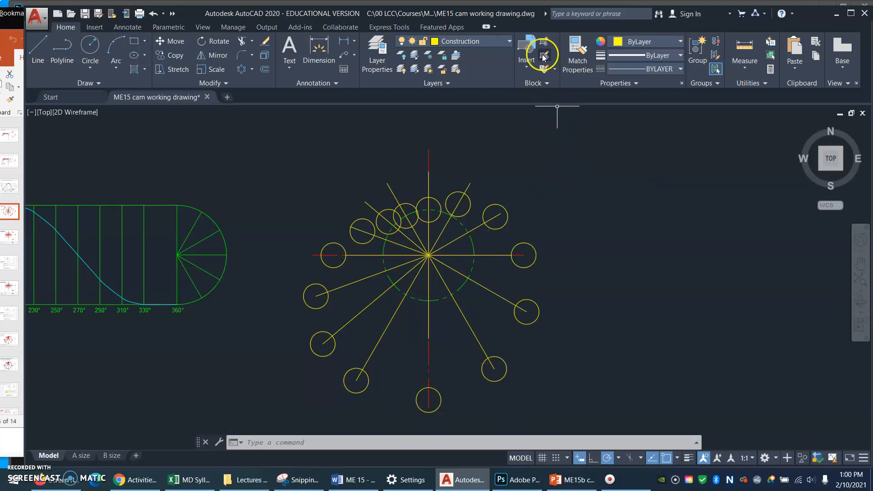
- Make Object the current layer for drawing on the completed roller circle layout
click(507, 41)
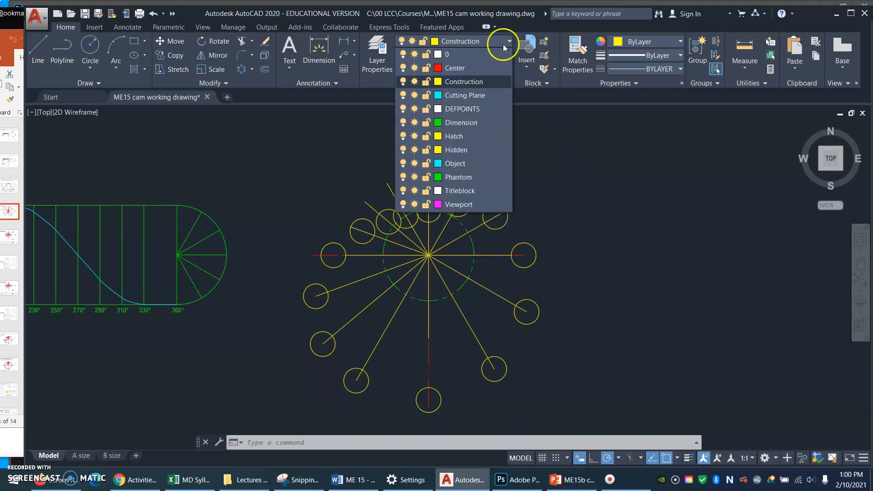
click(457, 163)
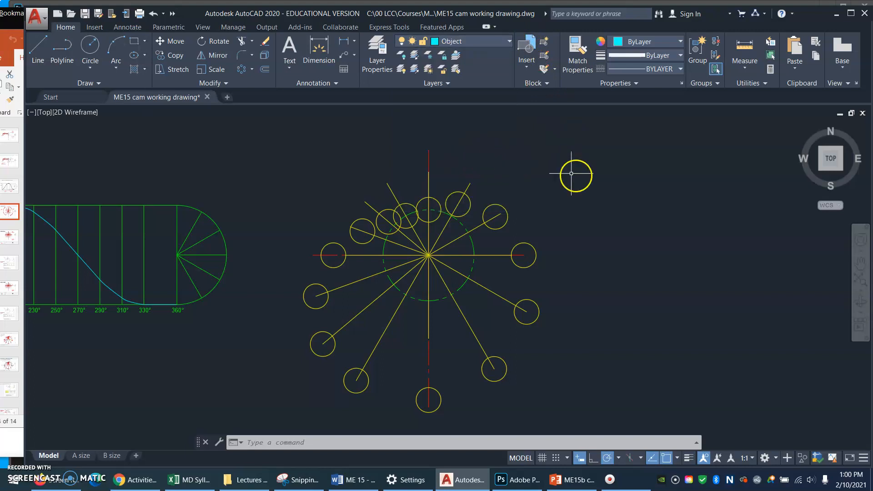
text(p)
key(Return)
drag(637, 210, 626, 178)
key(Escape)
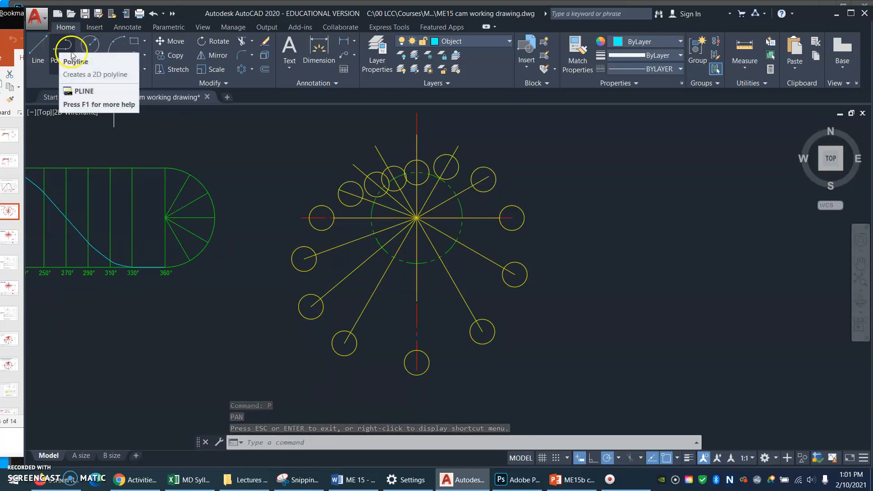
- Draw a freehand practice spline through four fit points in the empty area east of the cam layout
click(99, 84)
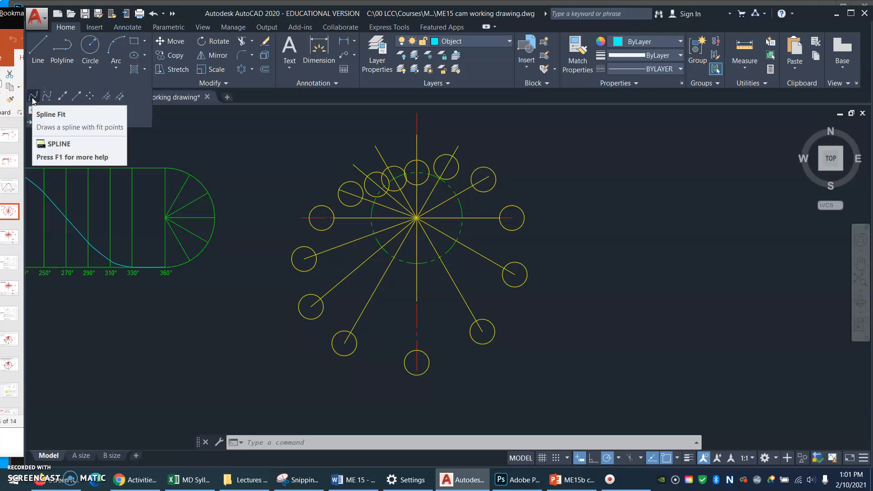
click(33, 99)
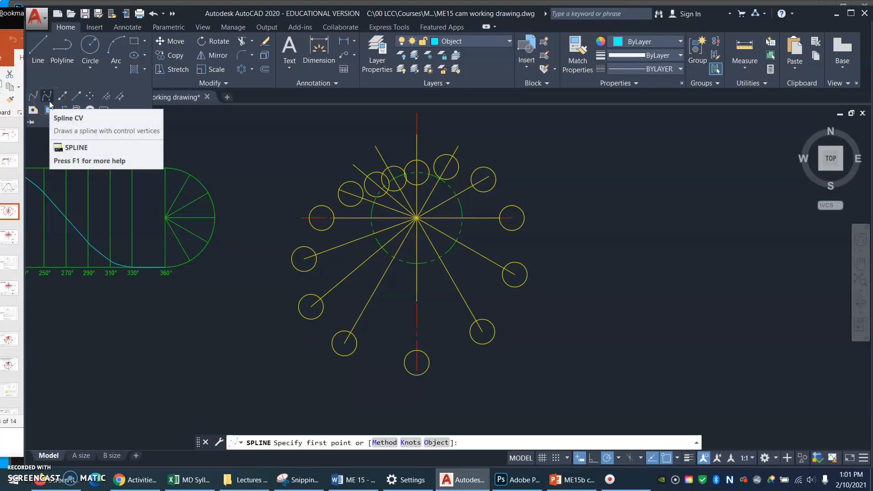
click(600, 193)
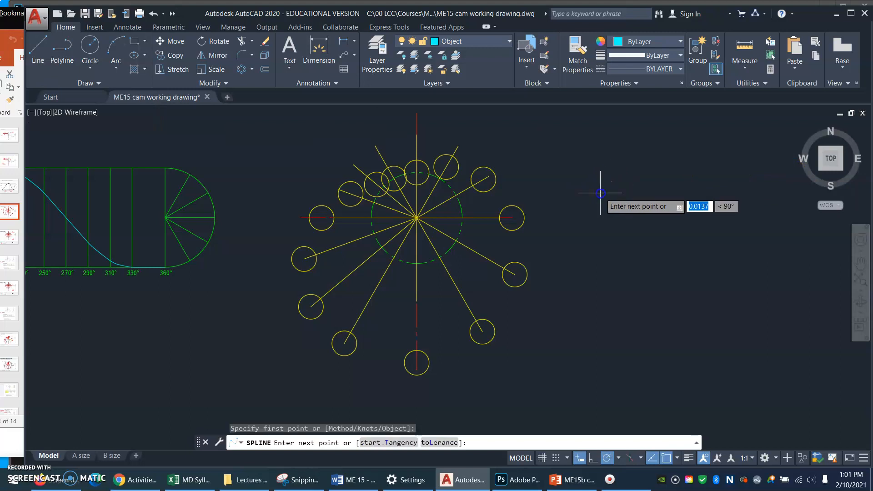
click(666, 169)
click(656, 232)
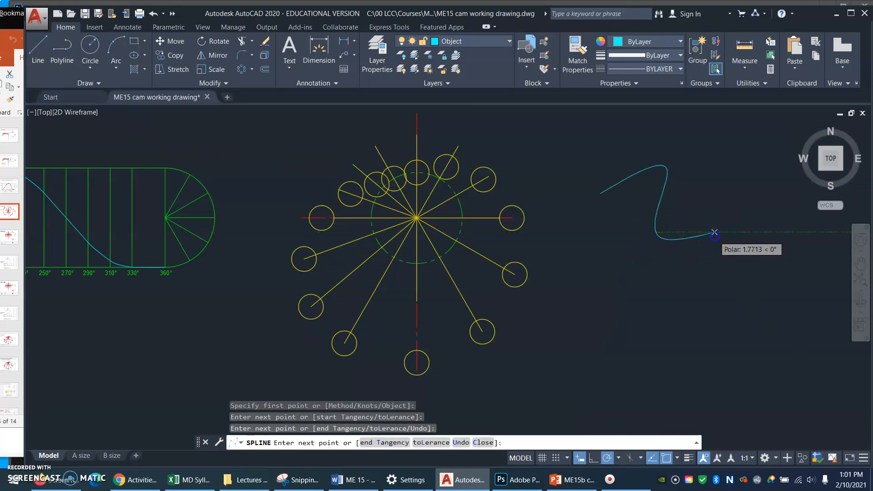
click(714, 233)
key(Return)
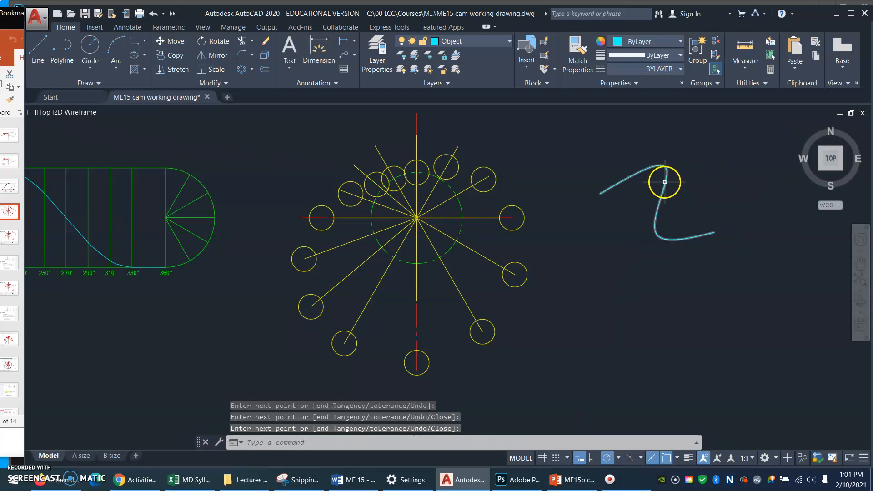
- Stretch the practice spline's third fit point about 0.79 at 220°, and undo both the stretch and the spline
click(665, 181)
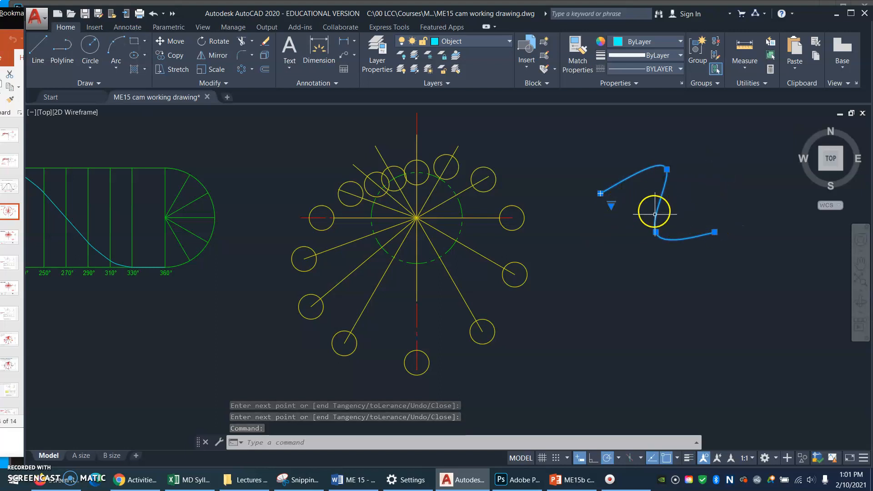
click(655, 232)
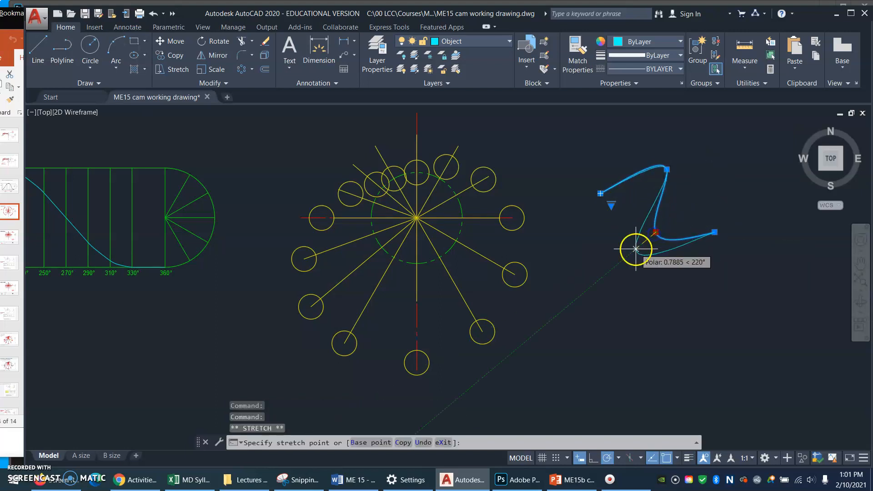
key(Escape)
key(Escape)
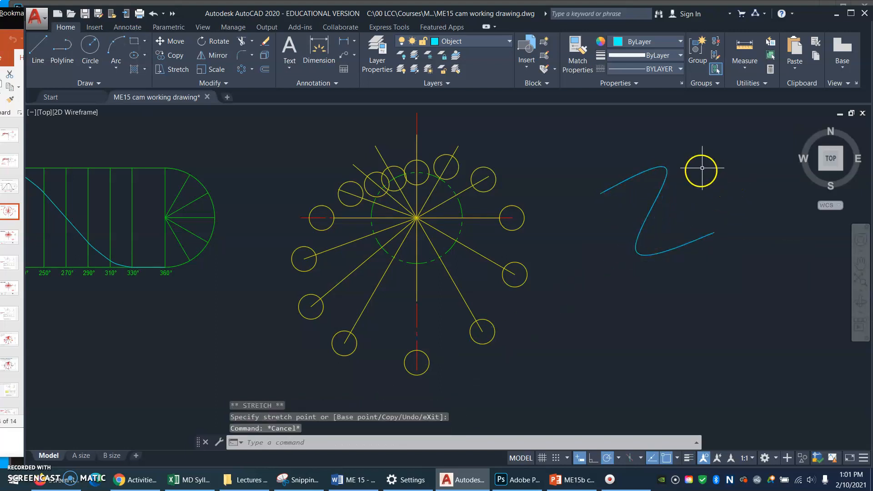
key(ctrl+z)
key(ctrl+z)
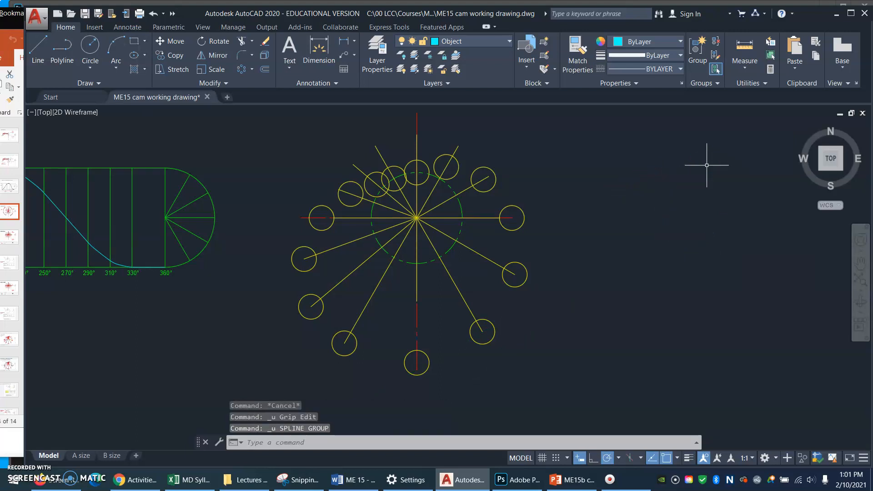
- Draw a second freehand fit-point spline through four points east of the cam layout, select it to display its fit points, and undo it
click(93, 83)
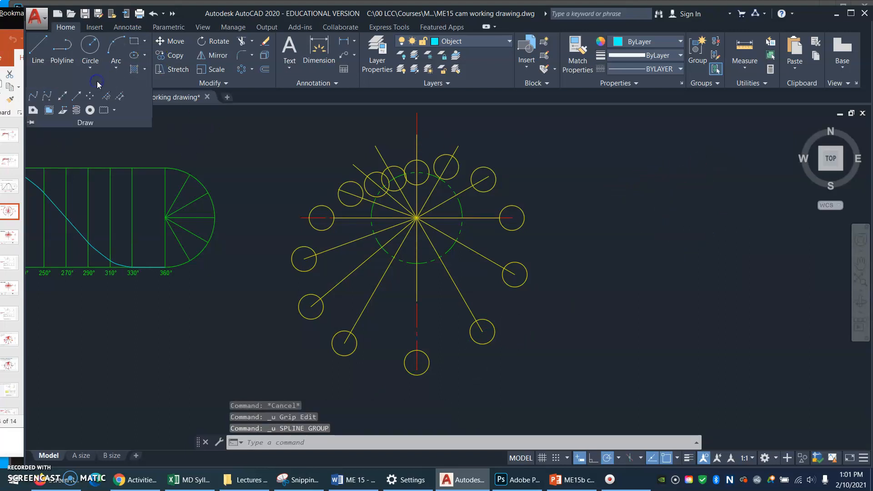
click(32, 98)
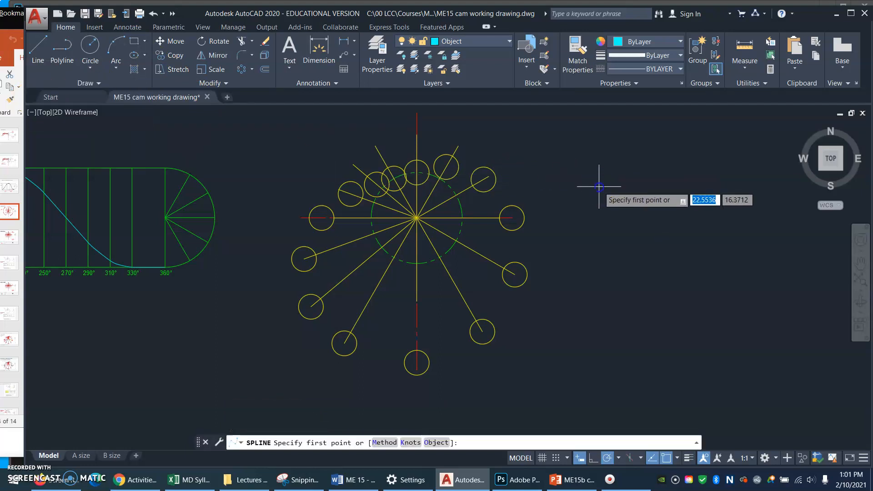
click(598, 187)
click(627, 161)
click(648, 208)
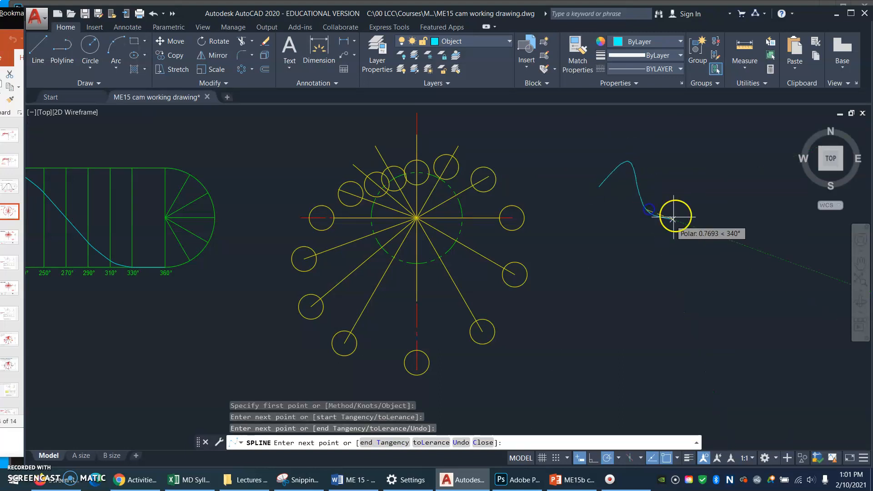
click(697, 191)
key(Return)
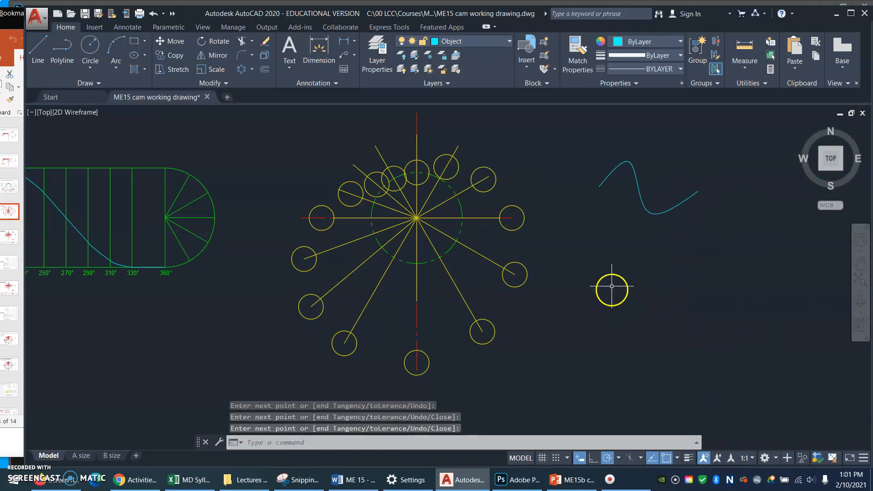
click(668, 209)
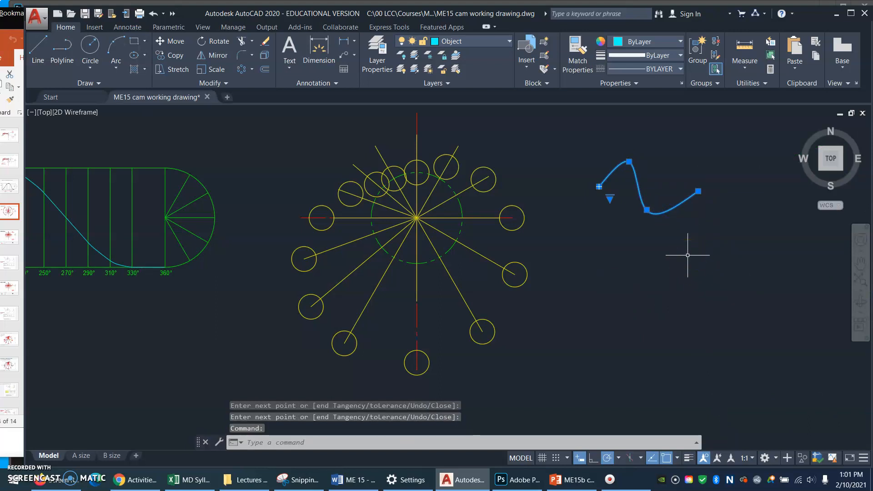
key(ctrl+z)
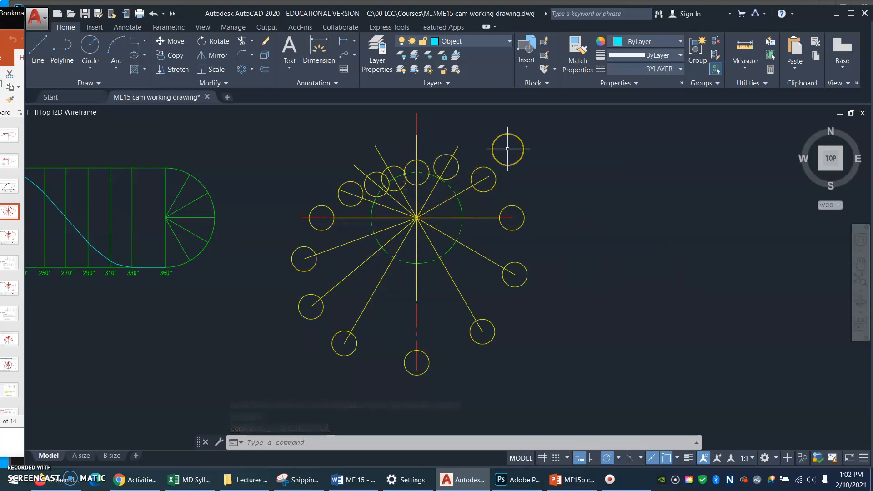
- Try a control-vertex spline starting tangent to the roller circle on the upper vertical radial line, with its second vertex tangent to the next circle clockwise
click(97, 83)
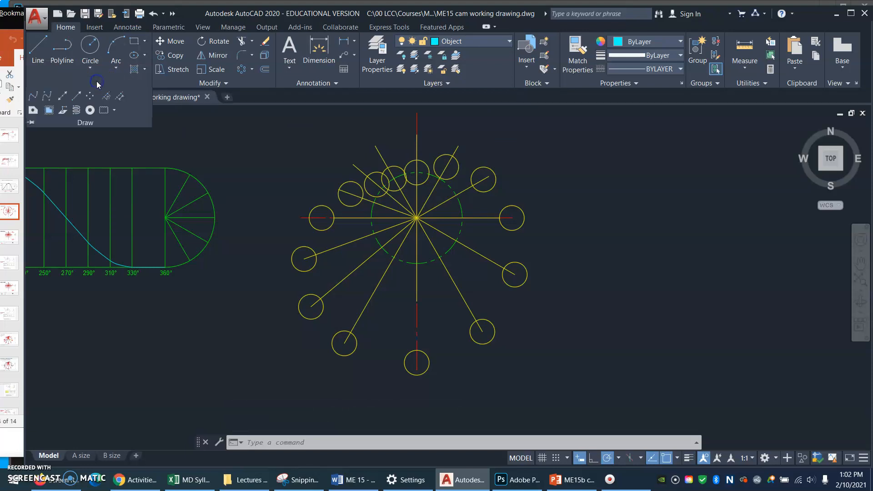
click(46, 97)
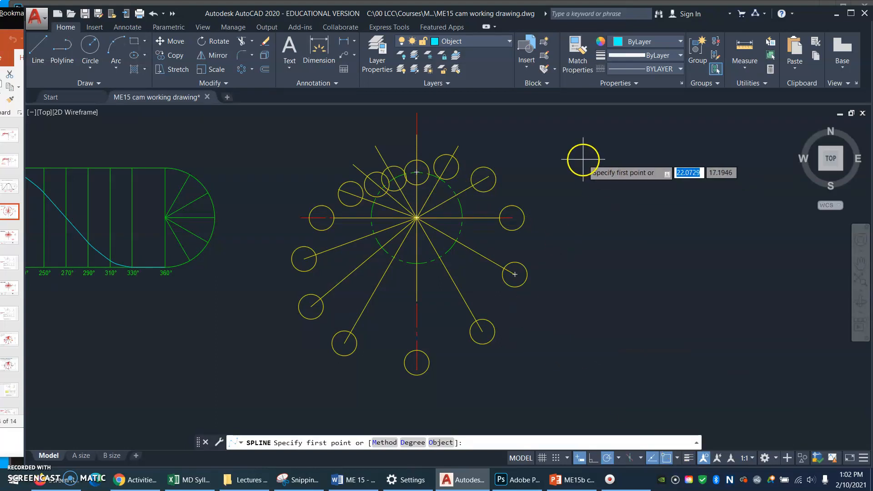
shift+right_click(569, 195)
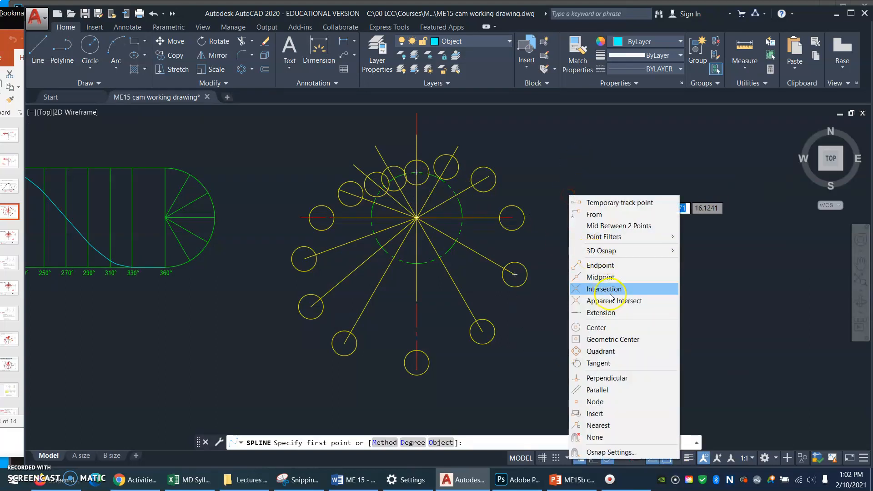
click(599, 364)
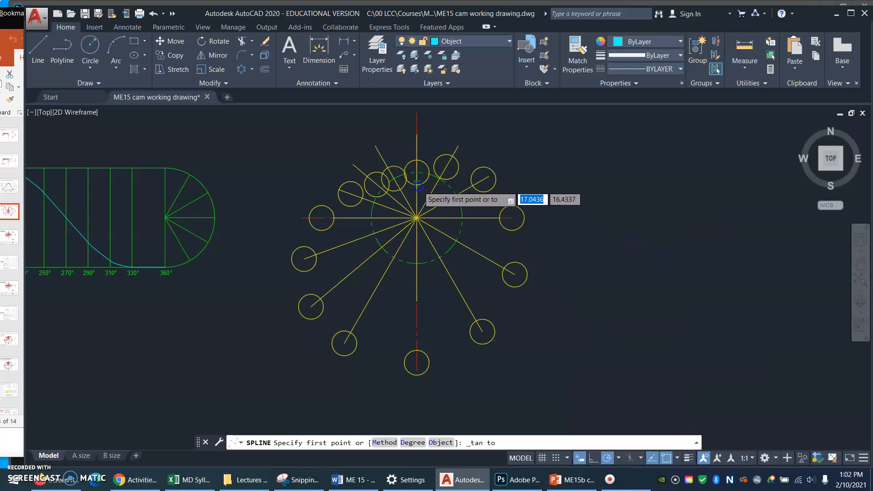
click(417, 187)
shift+right_click(458, 181)
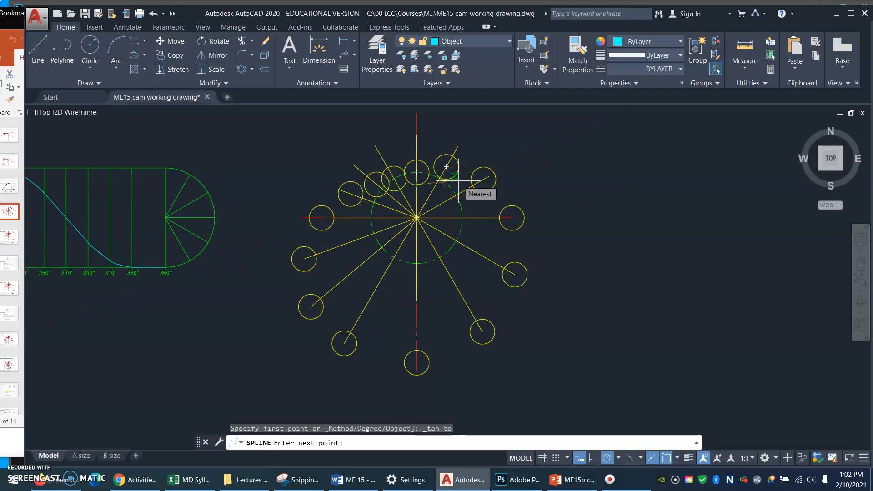
shift+right_click(458, 180)
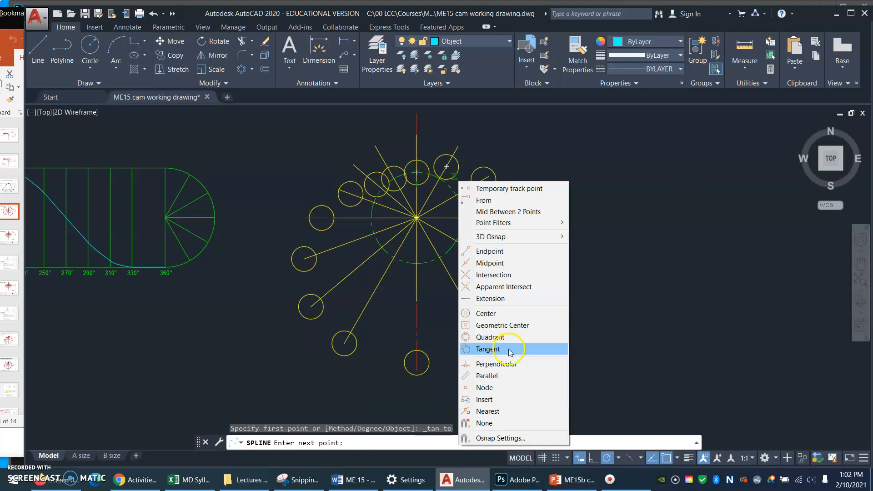
click(509, 350)
click(460, 189)
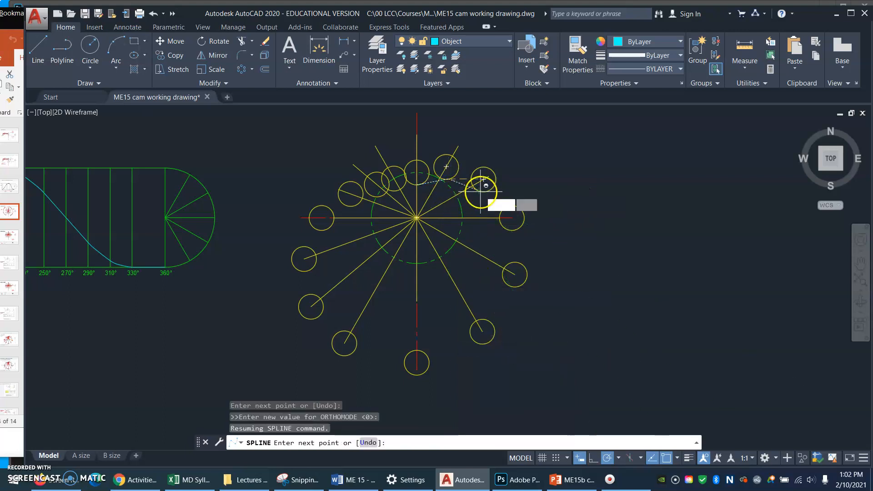
- Extend the control-vertex spline with vertices on the inner sides of the next four roller circles clockwise, and cancel it
click(479, 191)
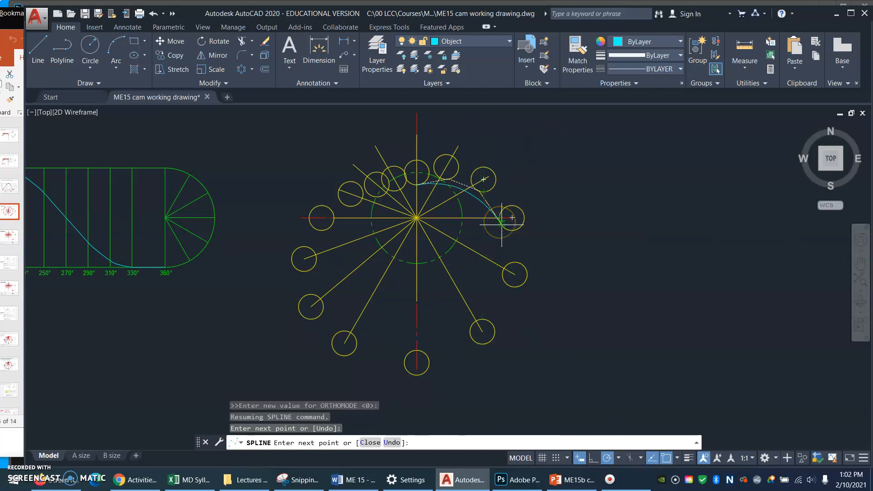
click(502, 220)
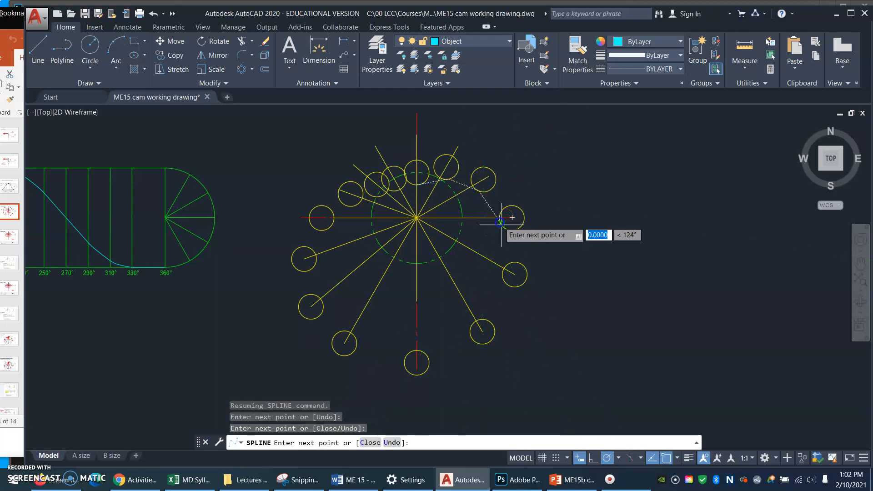
click(501, 277)
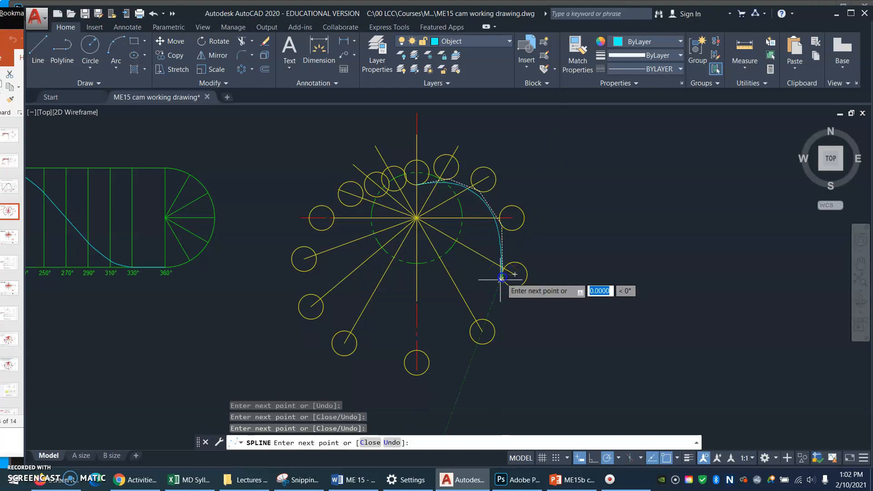
click(472, 325)
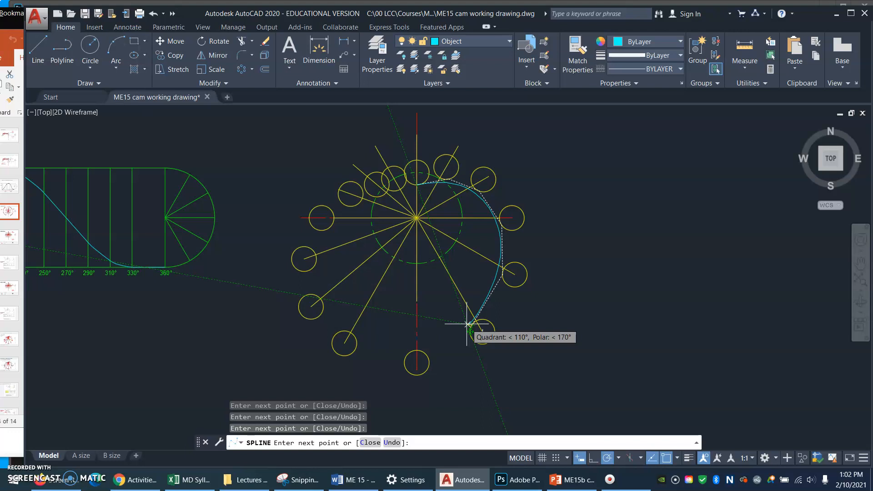
key(Escape)
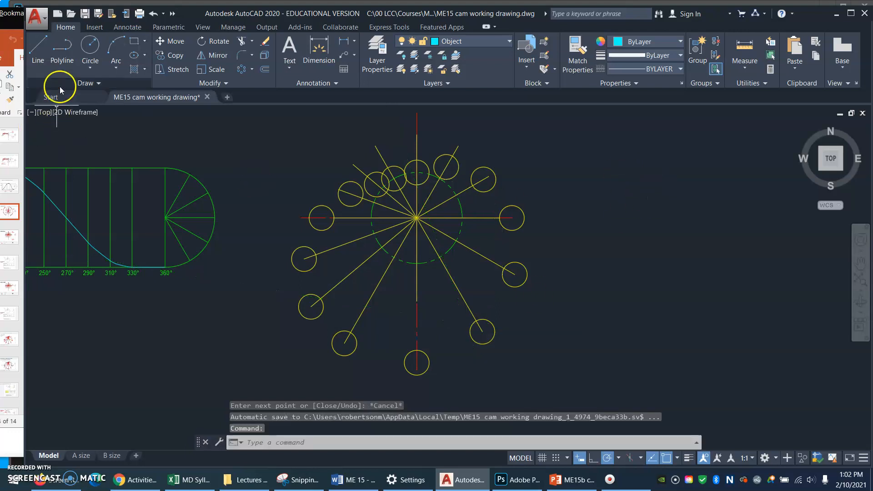
click(99, 84)
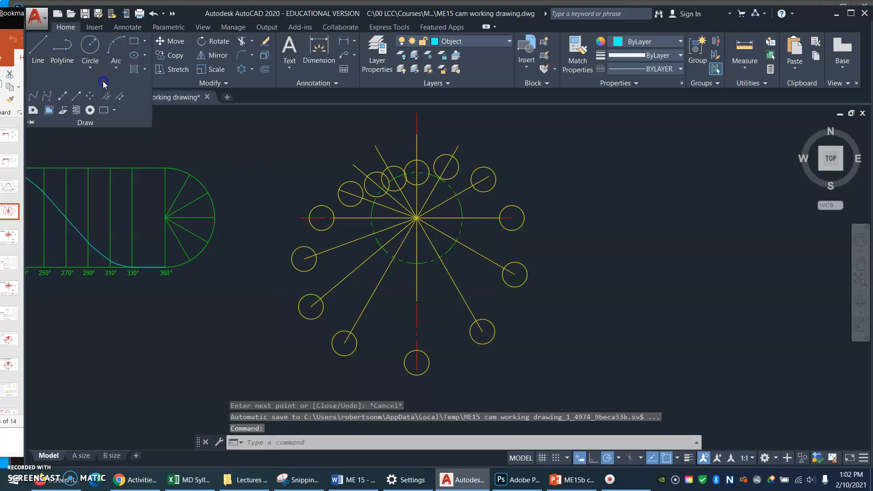
click(34, 103)
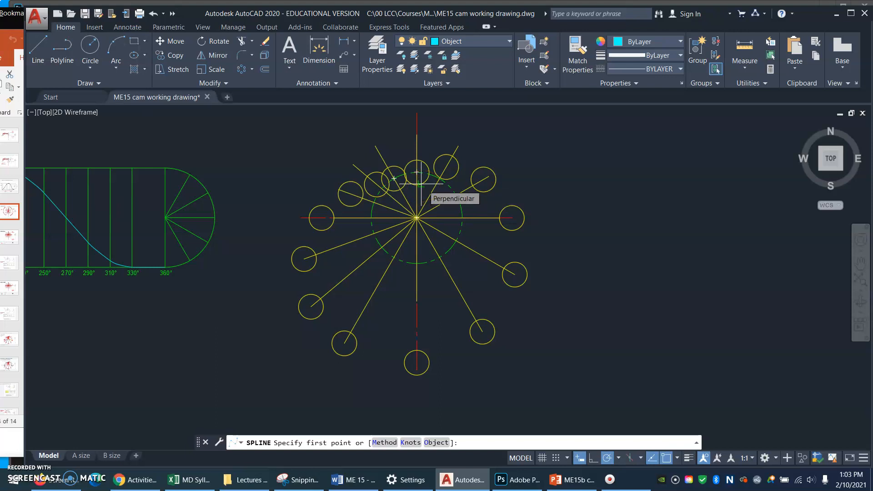
key(F8)
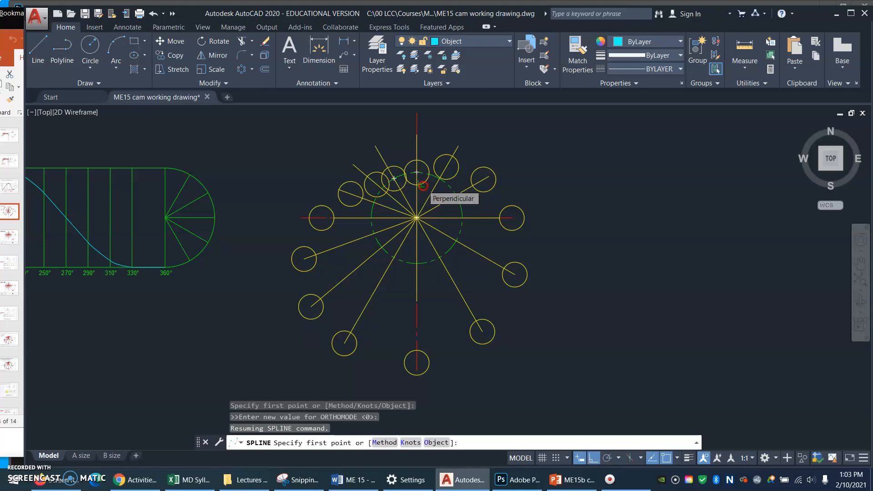
shift+right_click(422, 186)
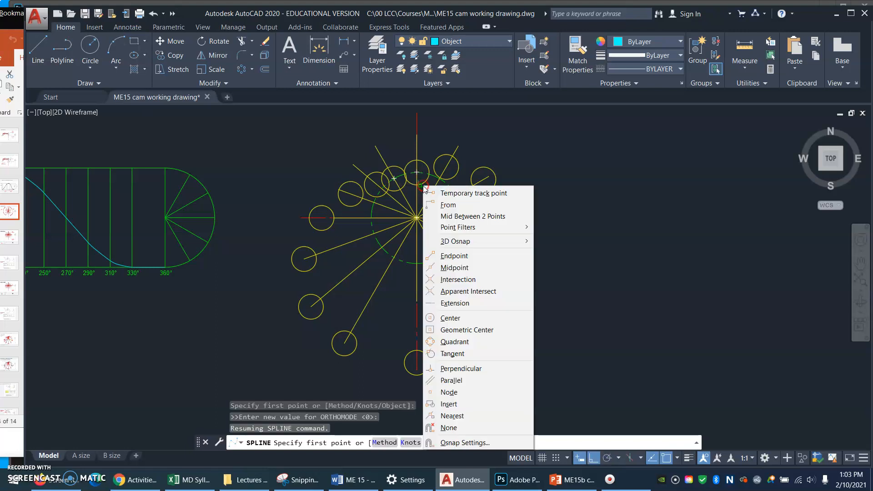
click(475, 354)
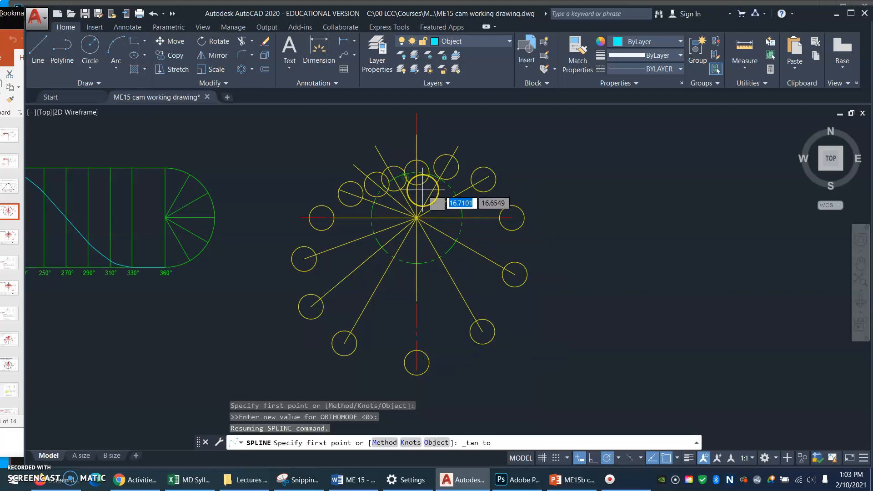
key(Escape)
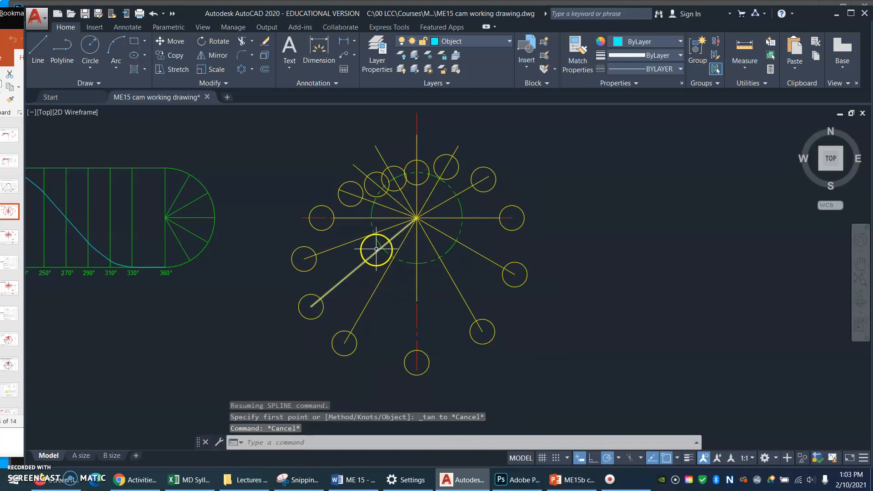
- Zoom into a window around the upper roller circles and the cam center
text(z)
key(Return)
click(376, 248)
click(545, 138)
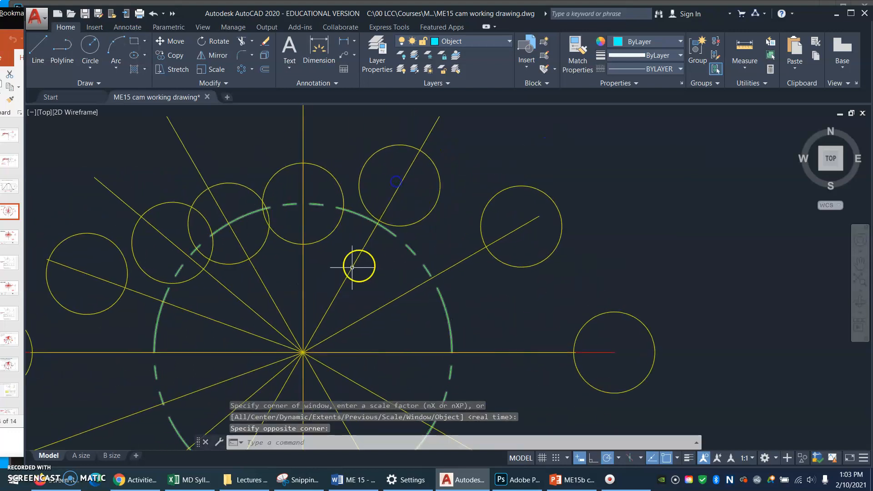
click(312, 245)
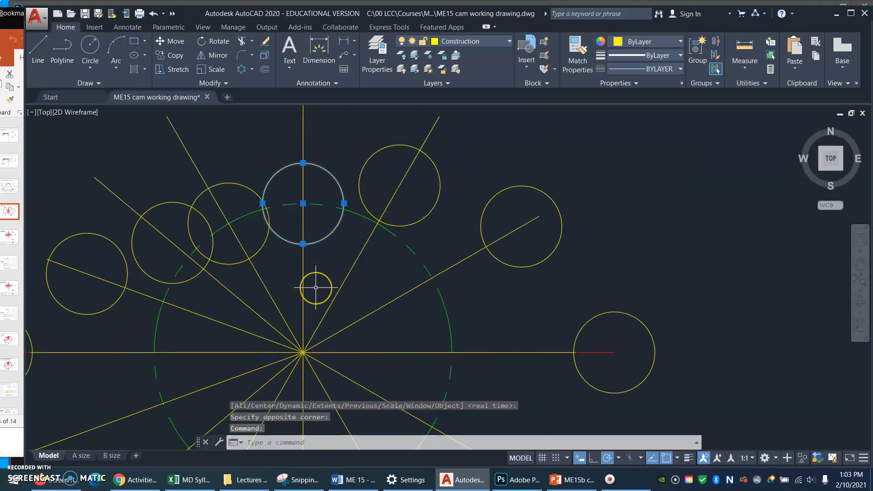
shift+right_click(345, 312)
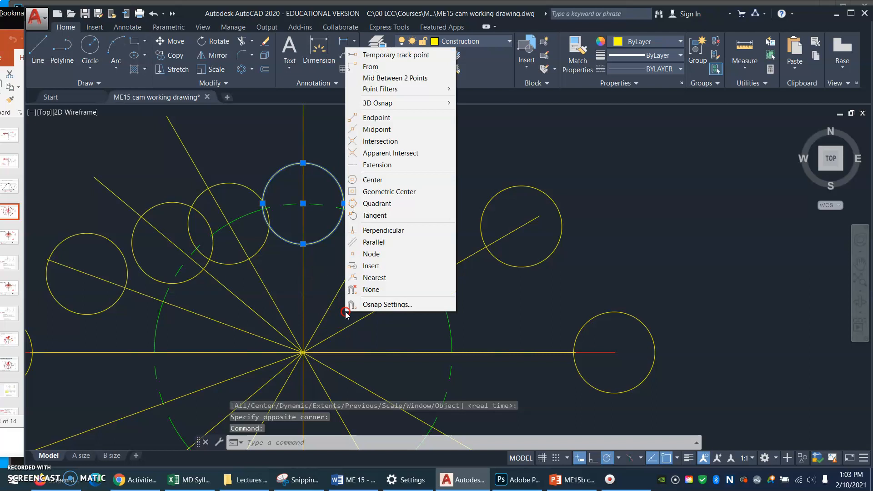
key(Escape)
key(Escape)
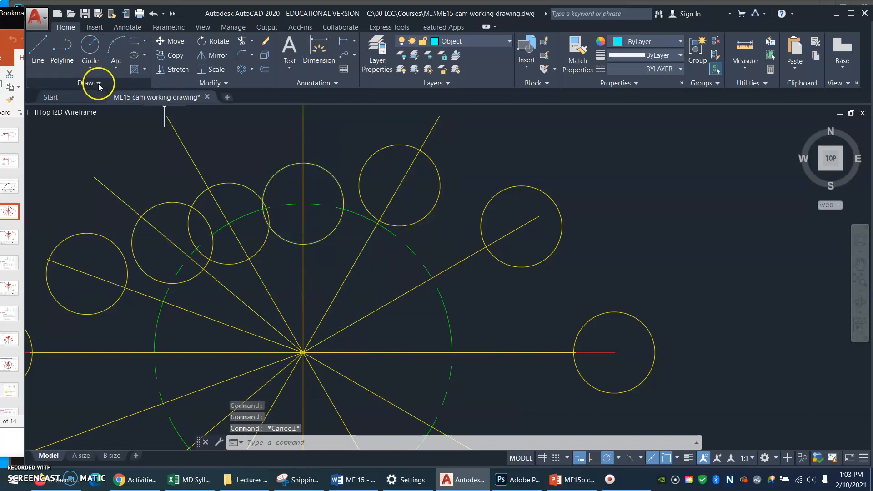
- Start a fit-point spline tangent to the roller circle on the upper vertical radial line, with its second point tangent to the next circle clockwise
click(99, 83)
click(35, 96)
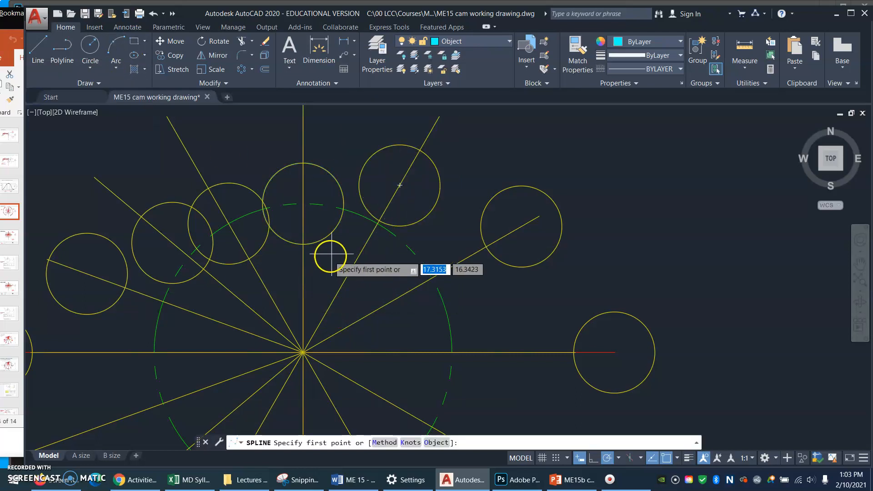
shift+right_click(333, 252)
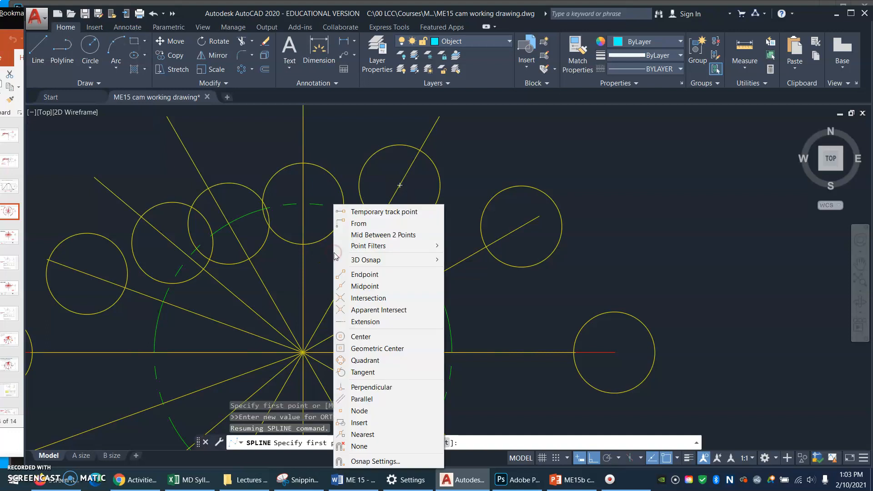
click(360, 372)
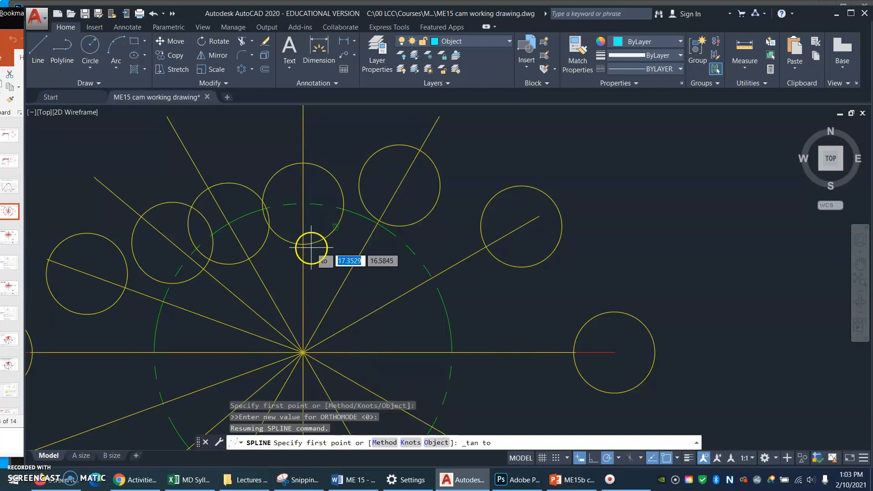
click(336, 228)
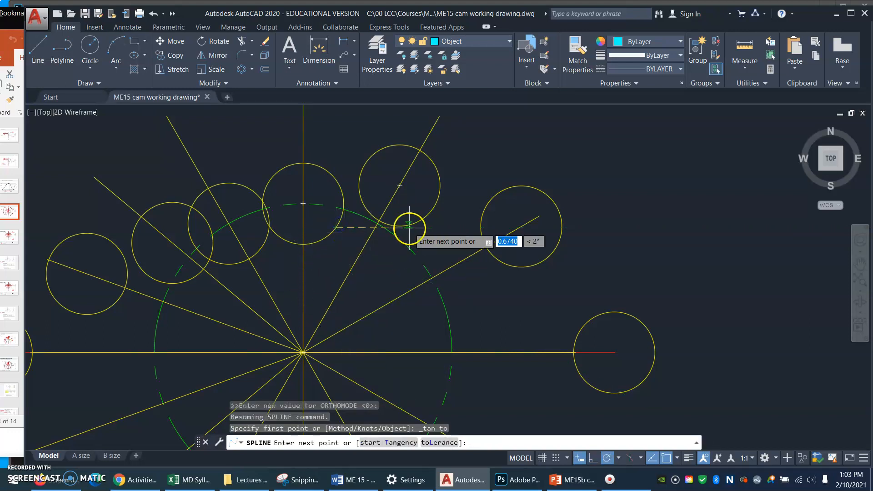
shift+right_click(411, 228)
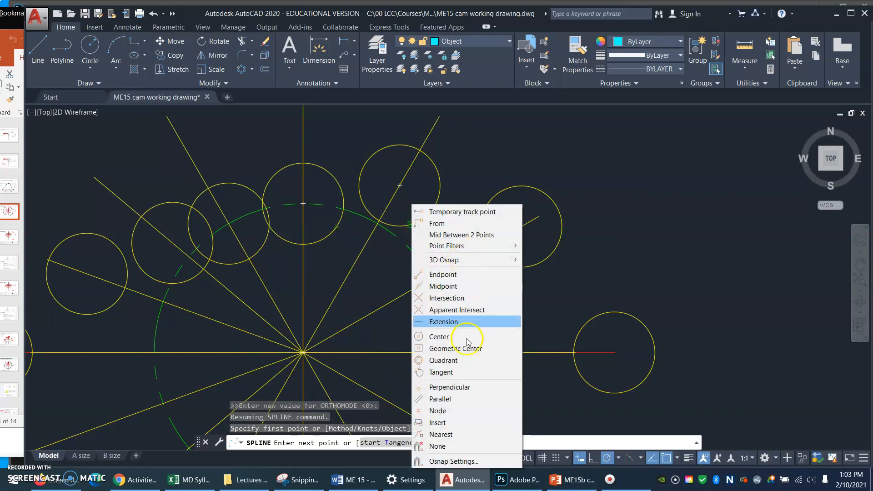
click(454, 372)
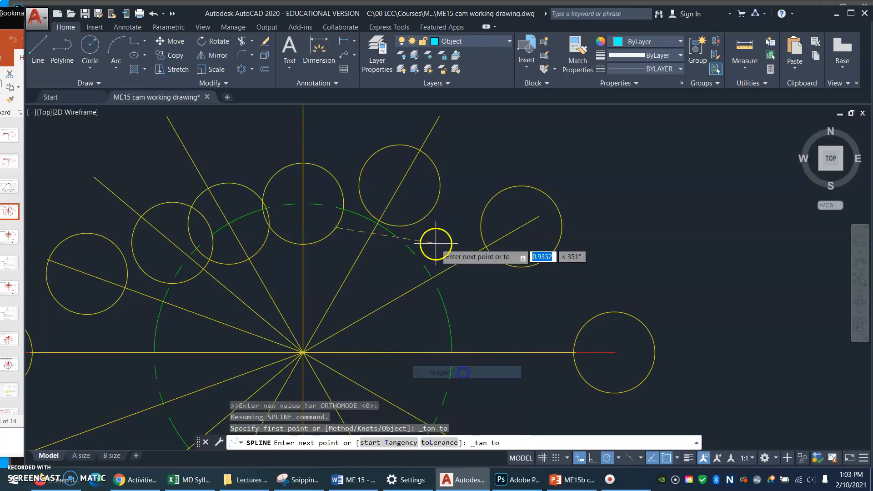
click(406, 226)
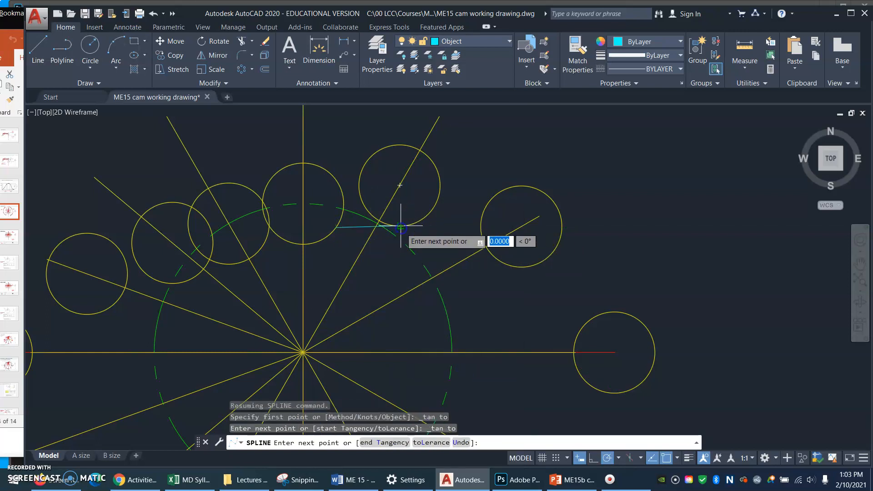
- Add fit points to the spline on the inner sides of the next three roller circles clockwise, using Tangent snaps for the first and third
shift+right_click(499, 267)
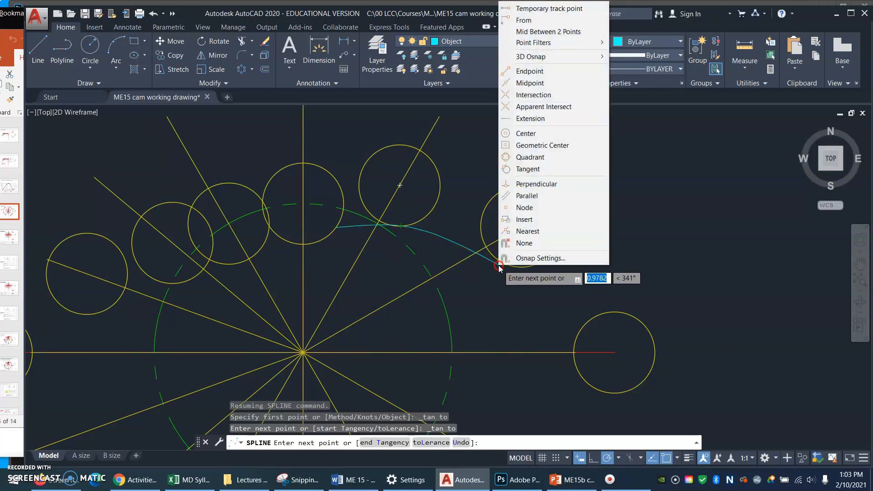
click(558, 167)
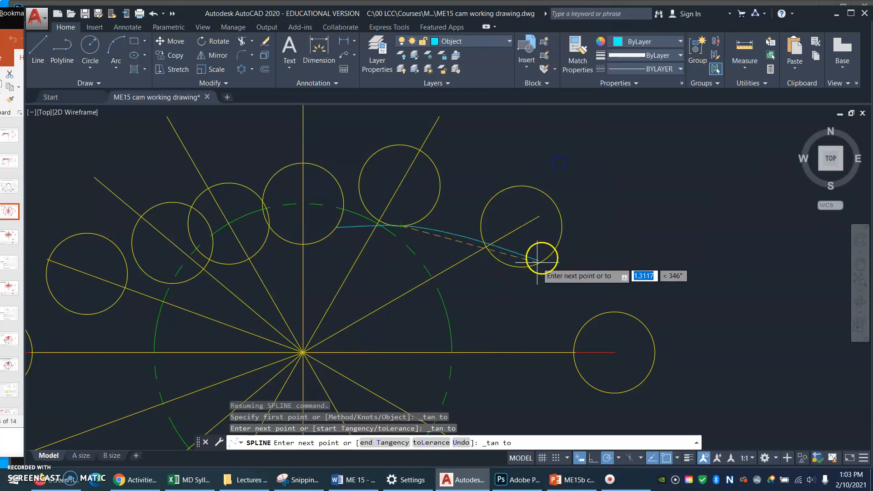
click(538, 259)
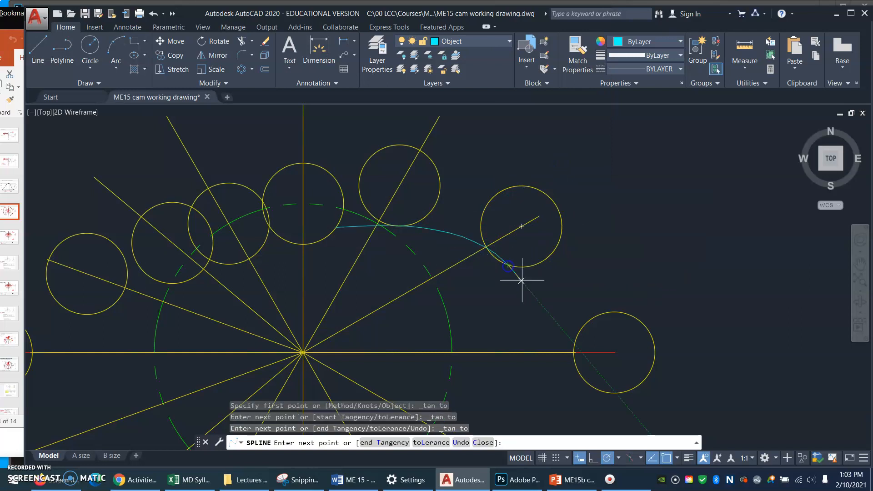
click(579, 371)
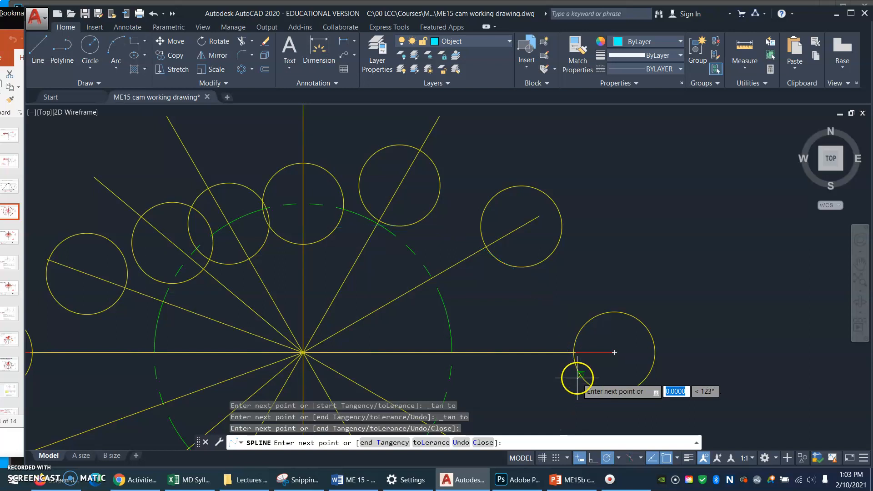
mouse_move(584, 391)
middle_down()
mouse_move(625, 261)
mouse_move(669, 214)
mouse_move(671, 247)
middle_up()
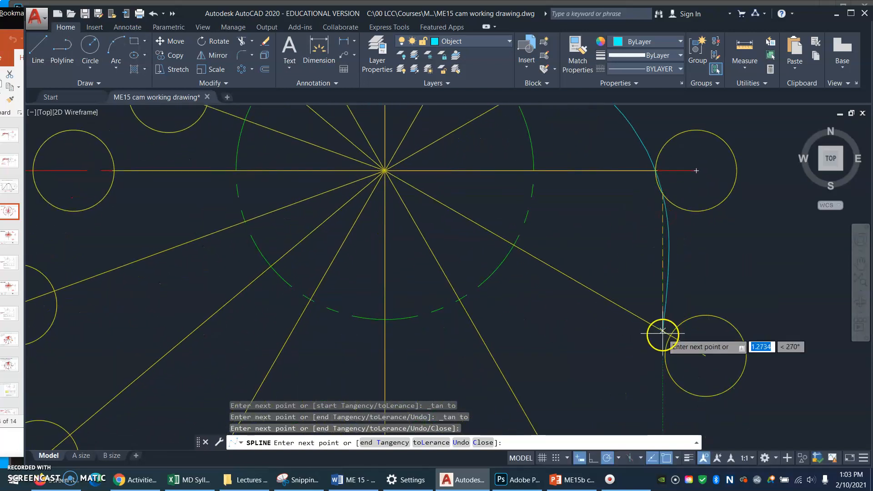
shift+right_click(659, 363)
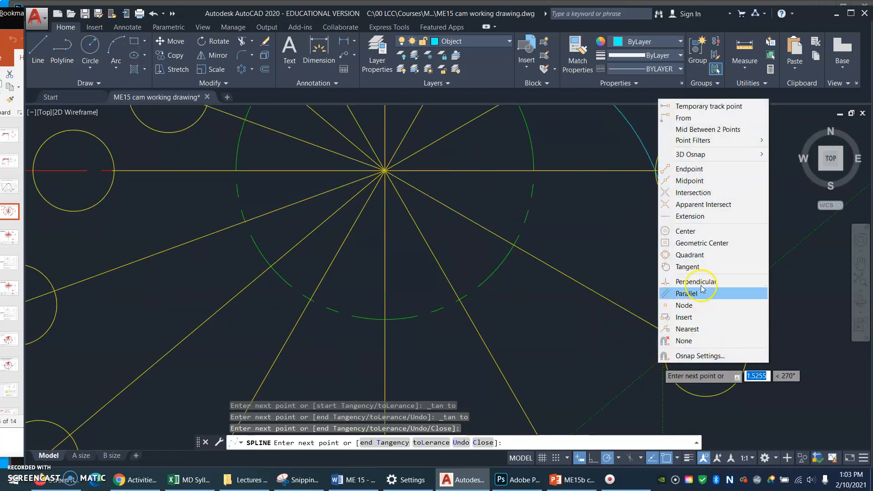
click(693, 267)
click(665, 356)
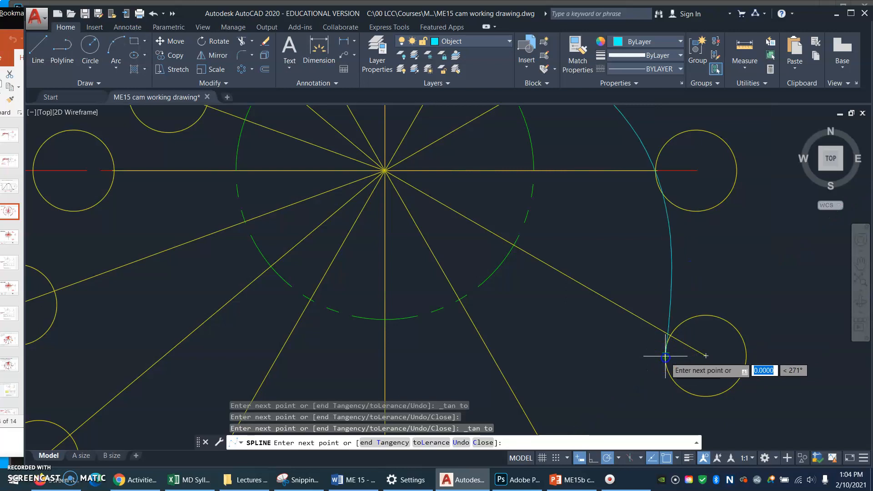
- Place the last two fit points on the next roller circle clockwise and the circle on the lower vertical centerline, and finish the spline
mouse_move(604, 390)
middle_down()
mouse_move(717, 159)
mouse_move(737, 81)
middle_up()
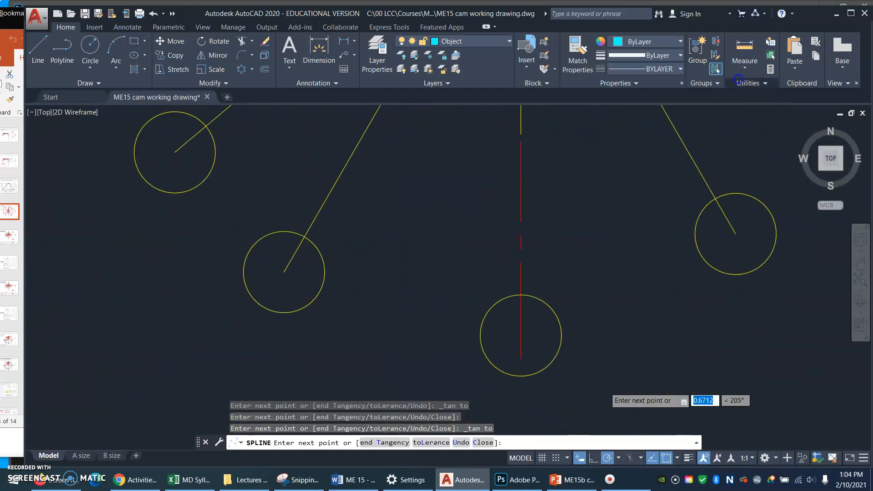
click(701, 212)
click(506, 295)
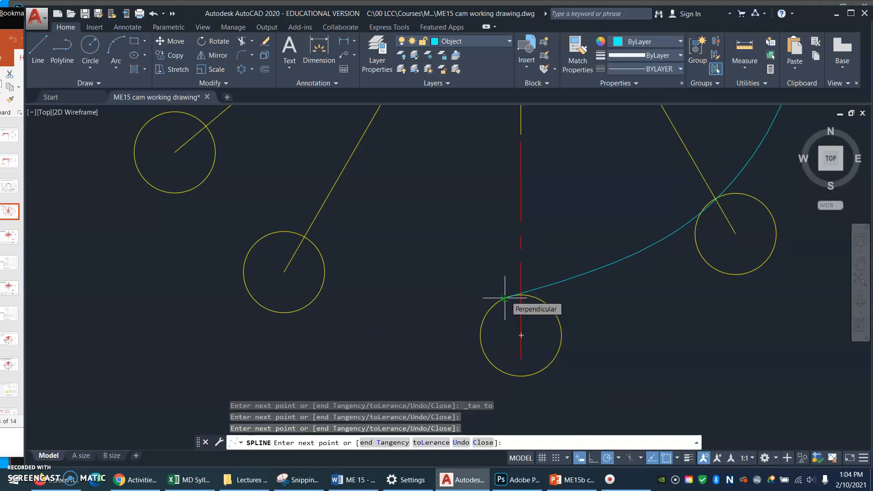
key(Return)
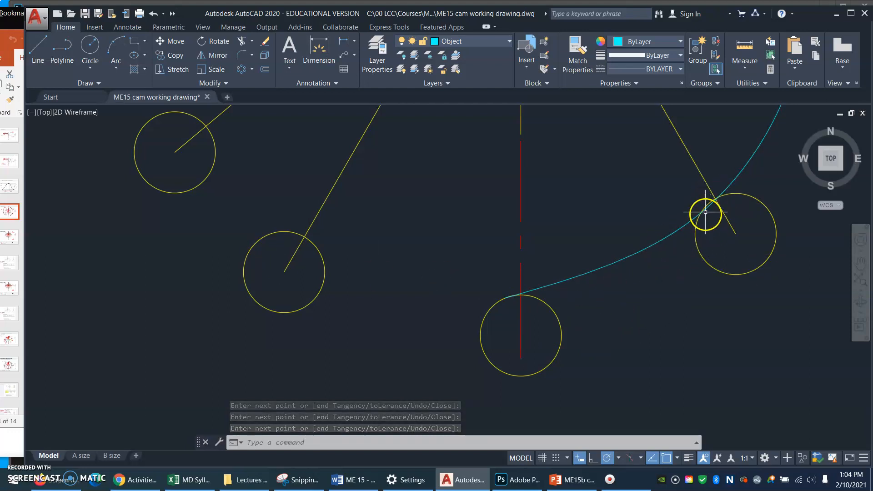
- Select the spline to examine its fit points, deselect it, and zoom to the whole upper cam layout
click(685, 226)
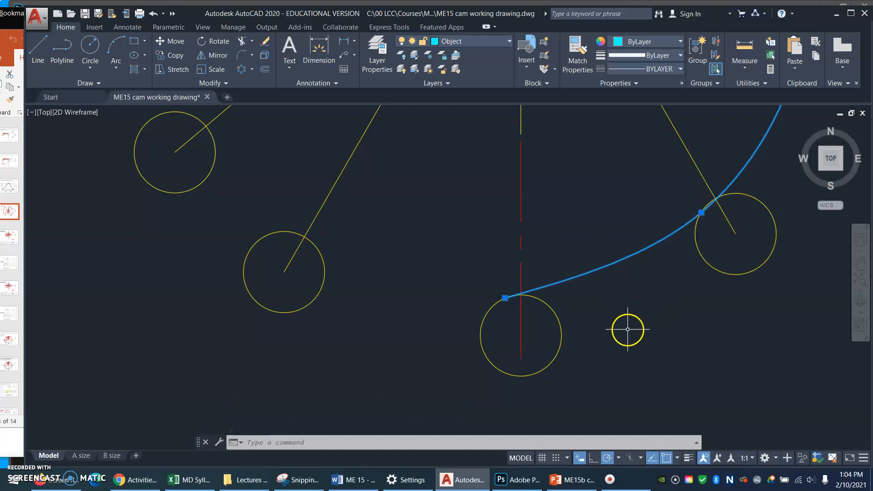
key(Escape)
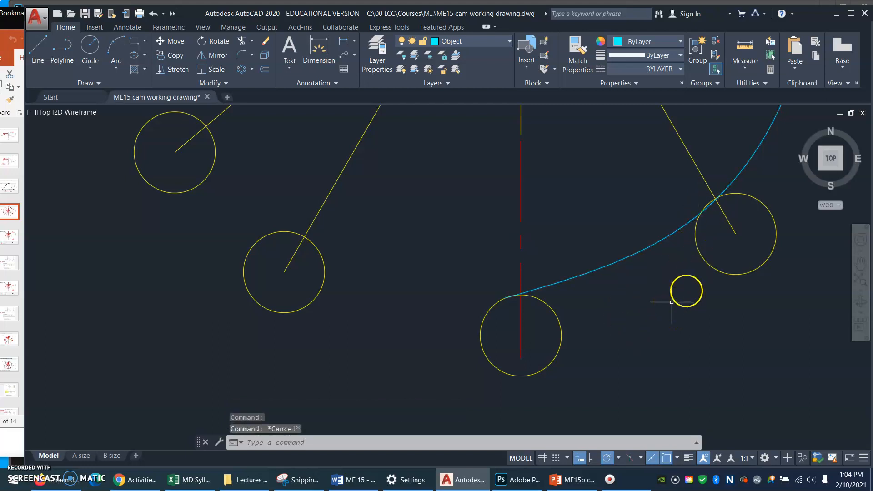
text(z)
key(Return)
text(e)
key(Return)
text(z)
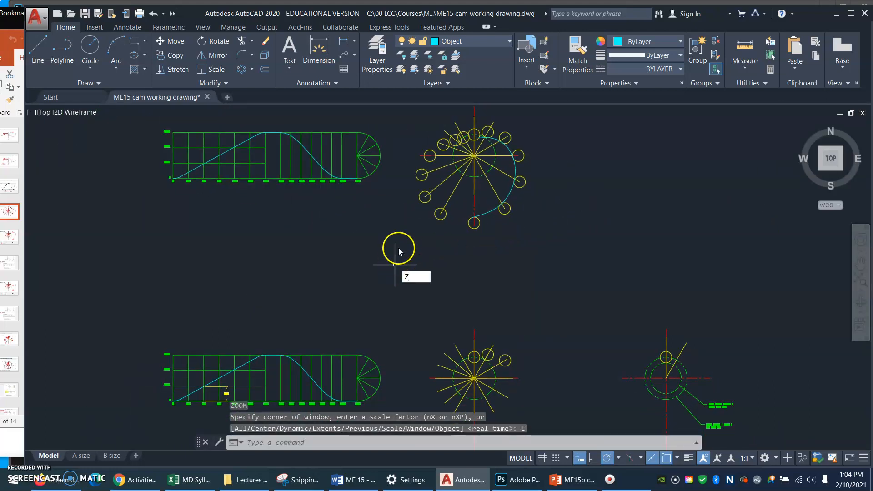
key(Return)
click(396, 233)
click(577, 119)
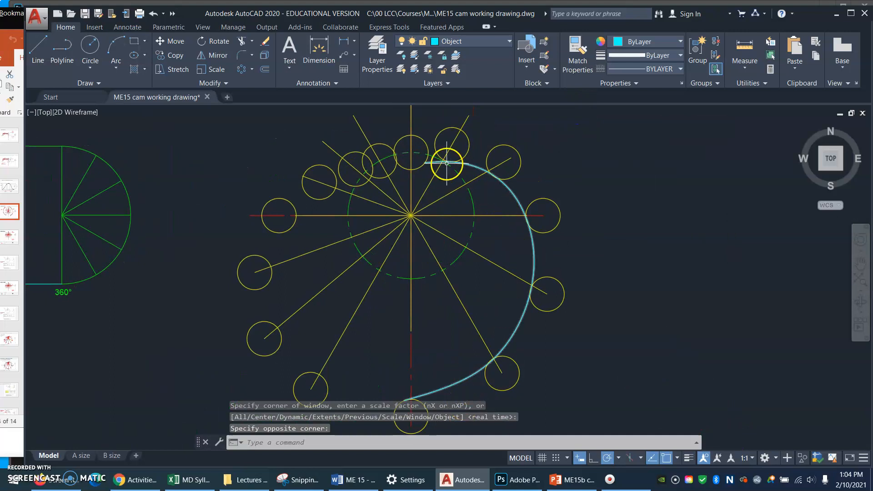
- Stretch the spline's start fit point along the roller circle on the upper vertical radial line to that circle's inner side
click(438, 158)
click(431, 163)
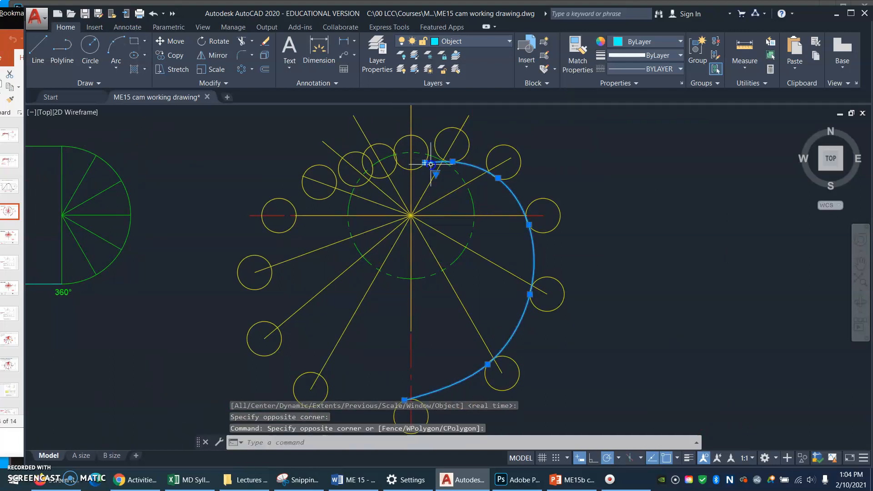
click(425, 162)
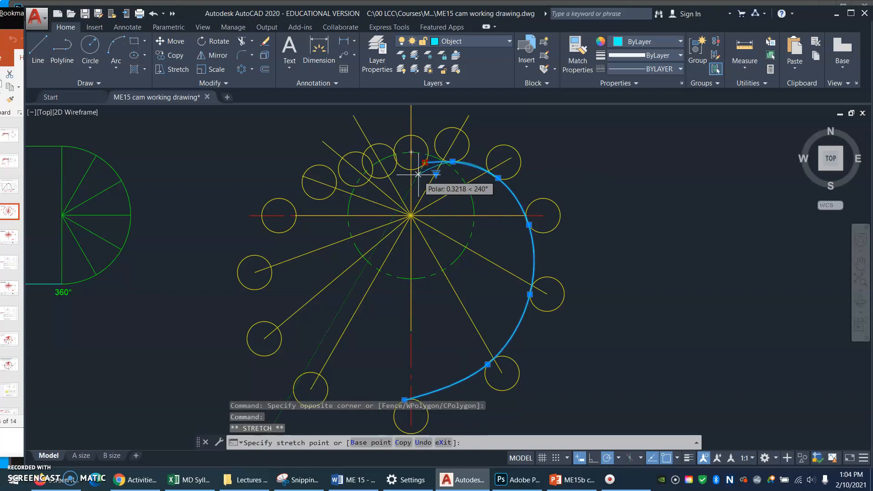
shift+right_click(418, 172)
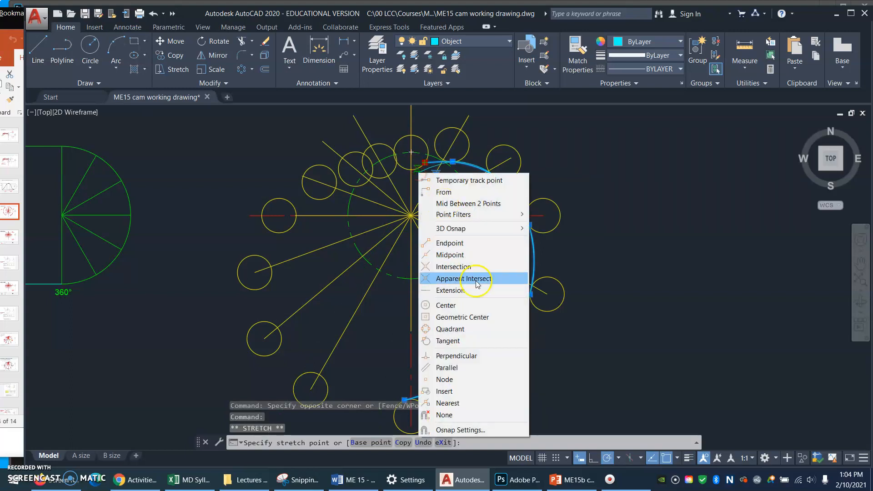
click(450, 340)
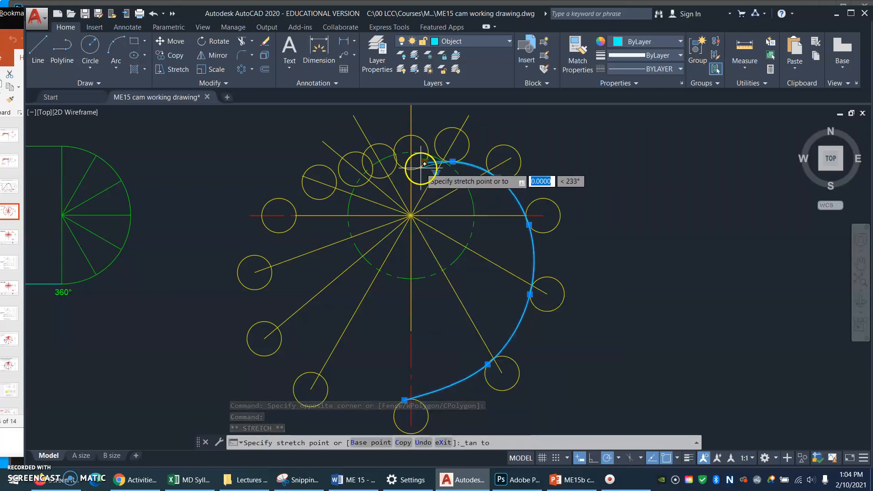
click(418, 166)
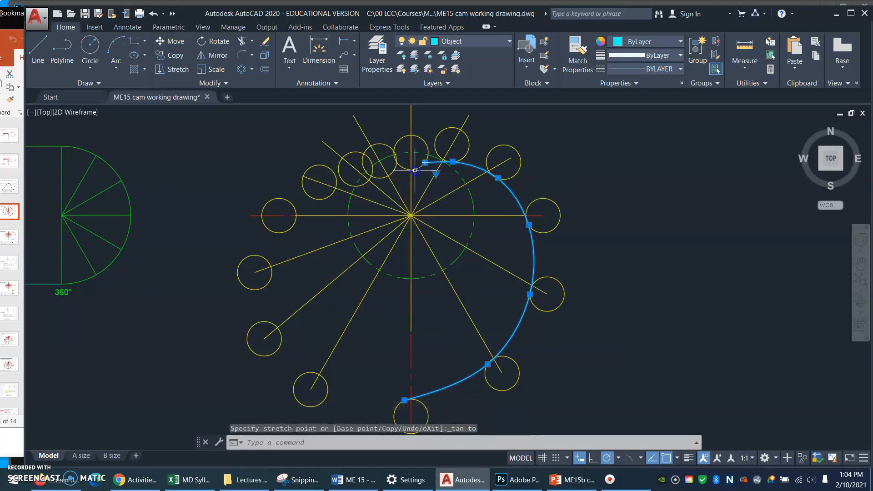
click(425, 163)
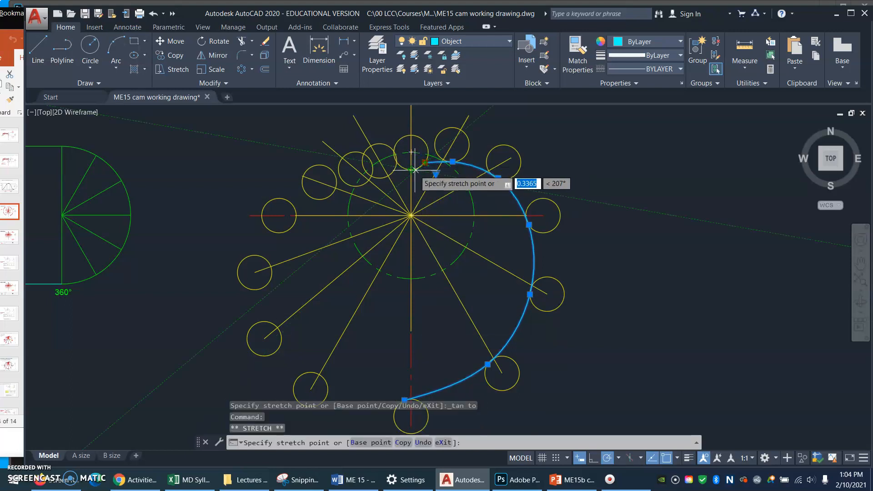
key(Escape)
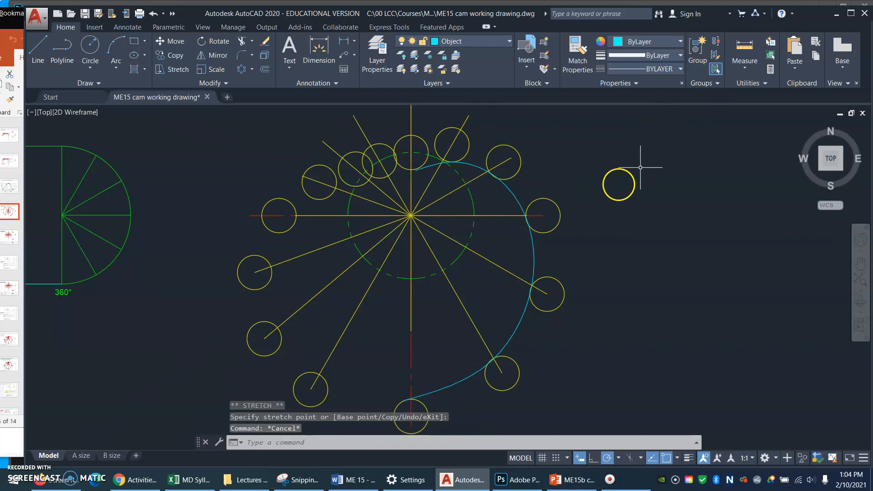
- Try erasing the three roller circles at the cam's right and lower right with their two sloping radial lines, and undo it
text(p)
key(Return)
mouse_move(450, 340)
mouse_down()
mouse_move(469, 300)
mouse_move(512, 278)
mouse_up()
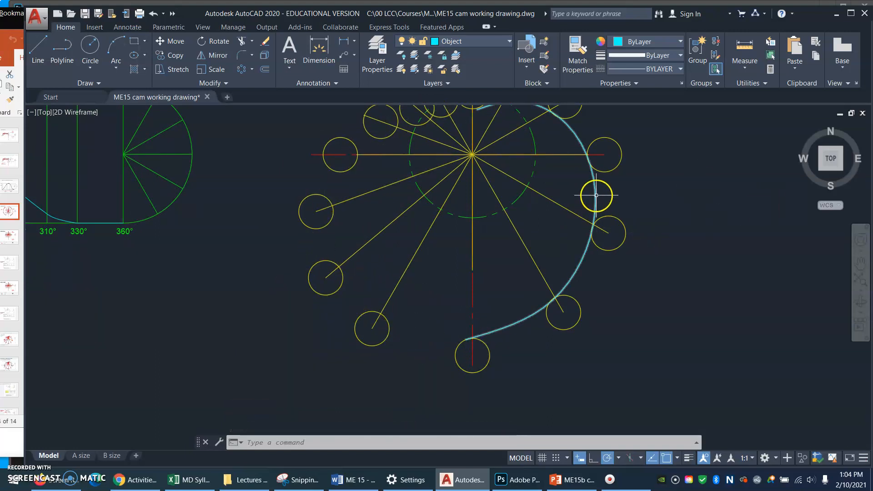
drag(504, 200, 526, 269)
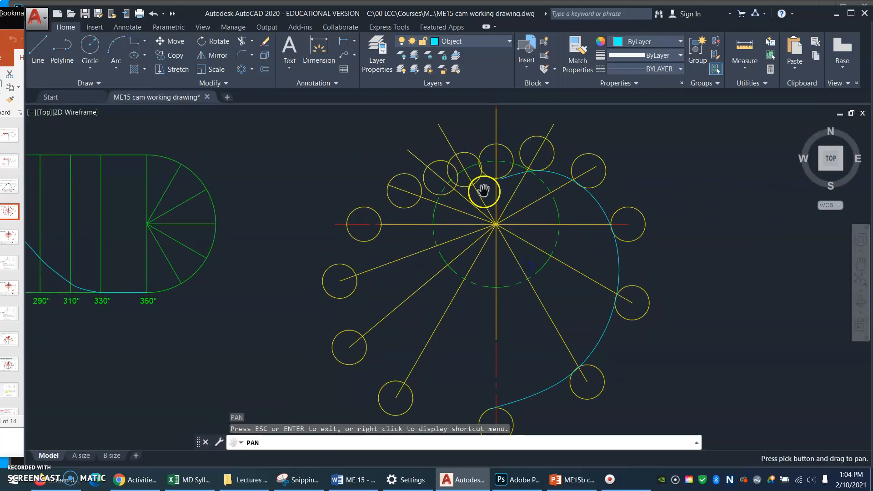
key(Escape)
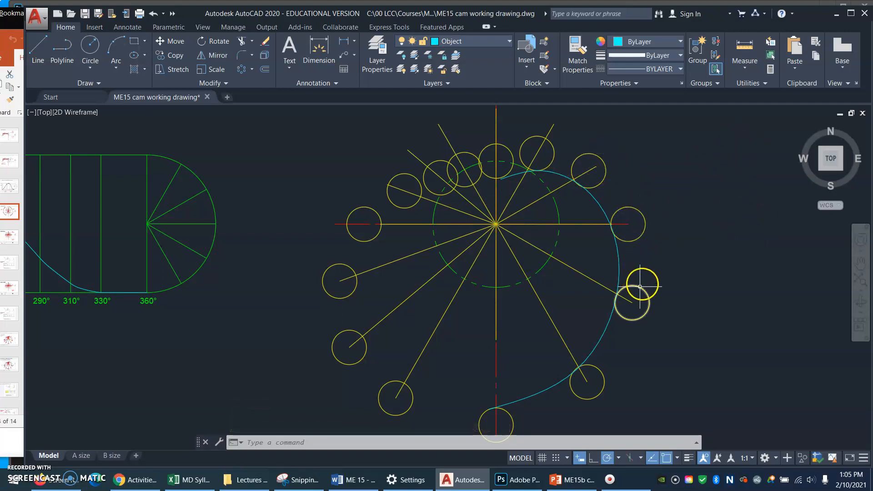
text(e)
key(Return)
click(686, 190)
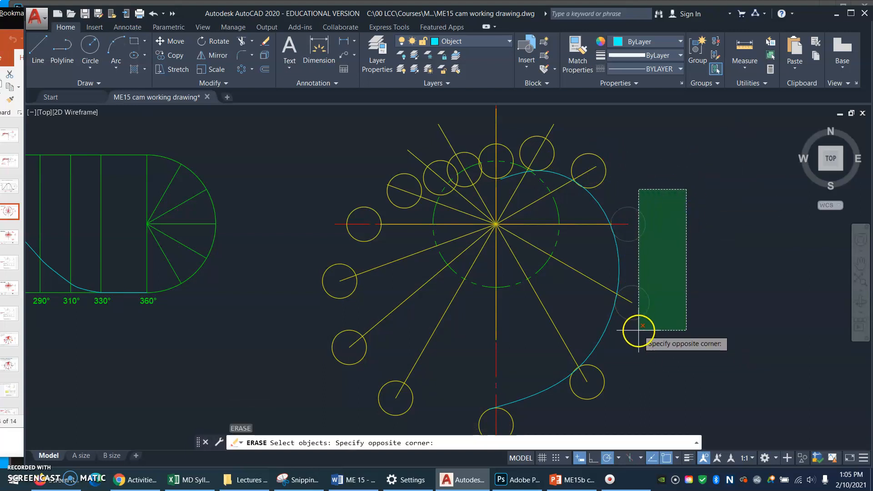
click(617, 352)
click(586, 379)
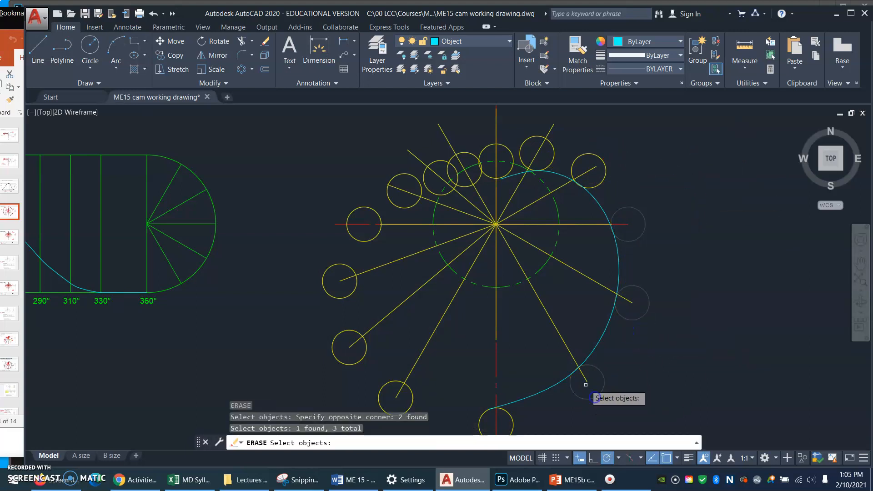
click(586, 380)
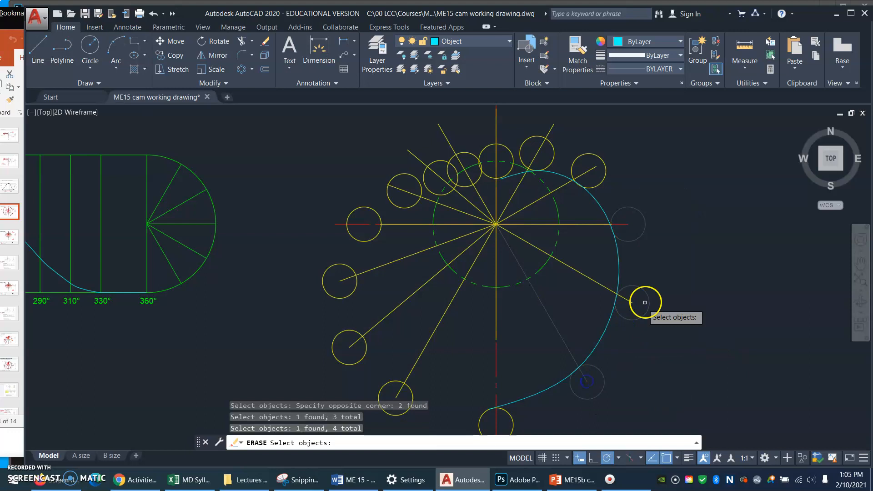
click(622, 297)
click(629, 302)
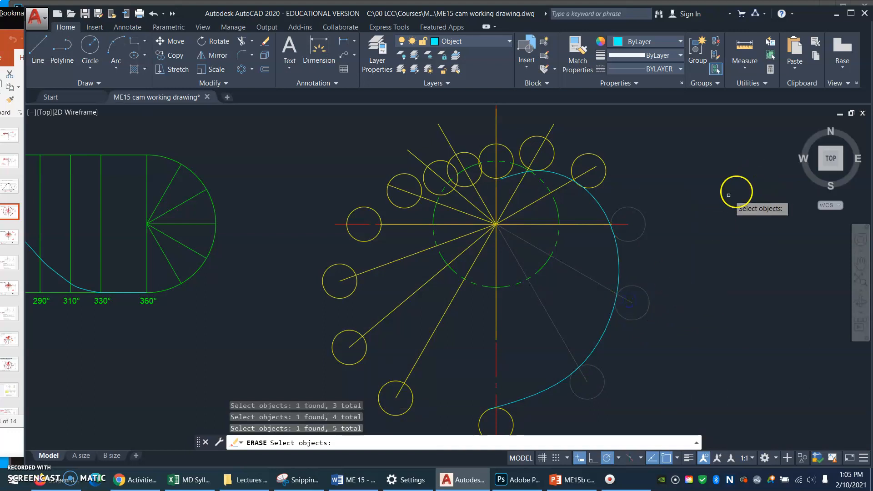
text(E)
key(Return)
key(Return)
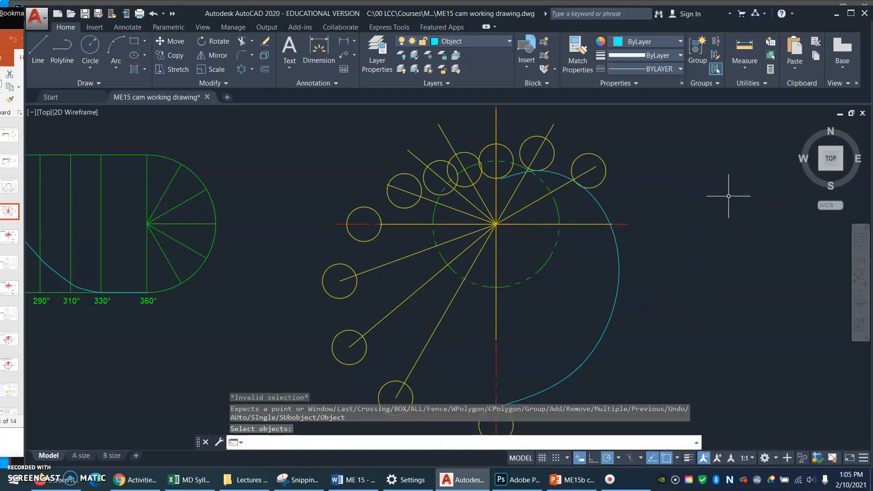
key(ctrl+z)
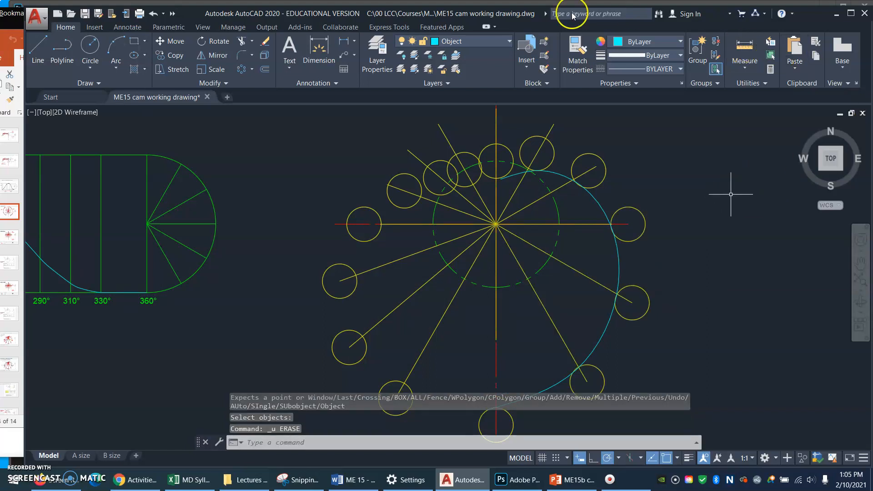
- Freeze the Construction layer to preview the cam without its construction geometry, and thaw the layer again
click(508, 42)
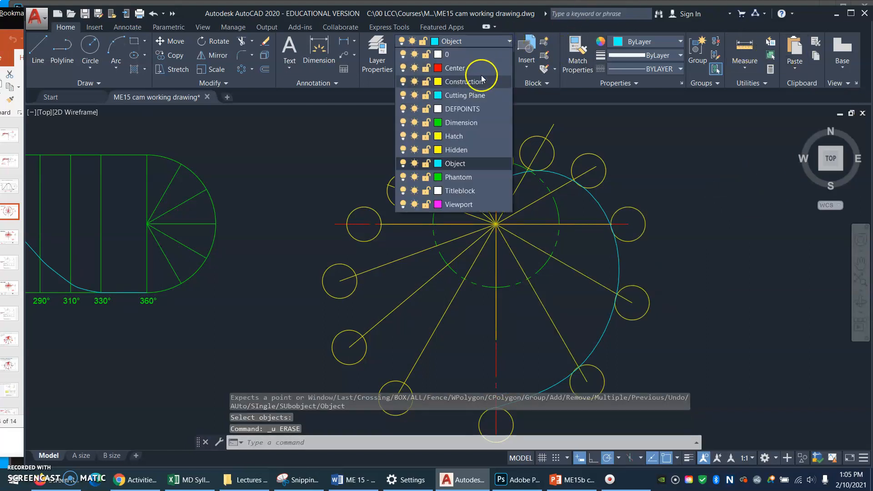
click(414, 83)
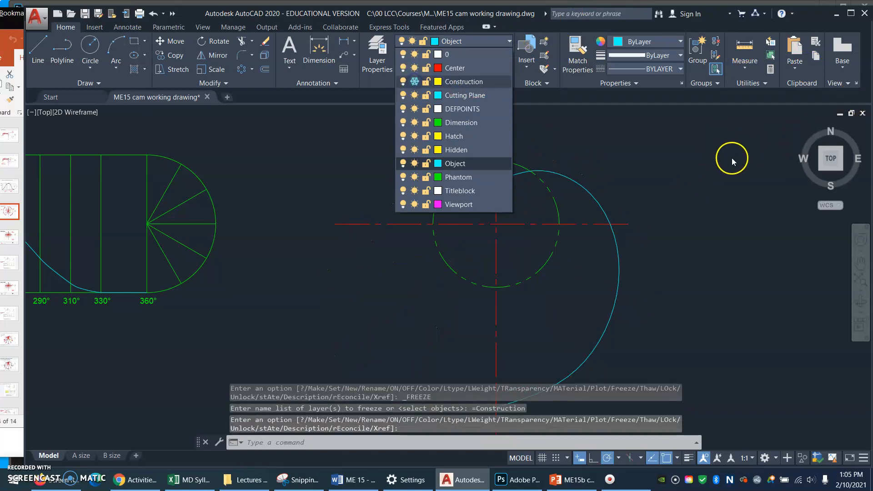
click(414, 81)
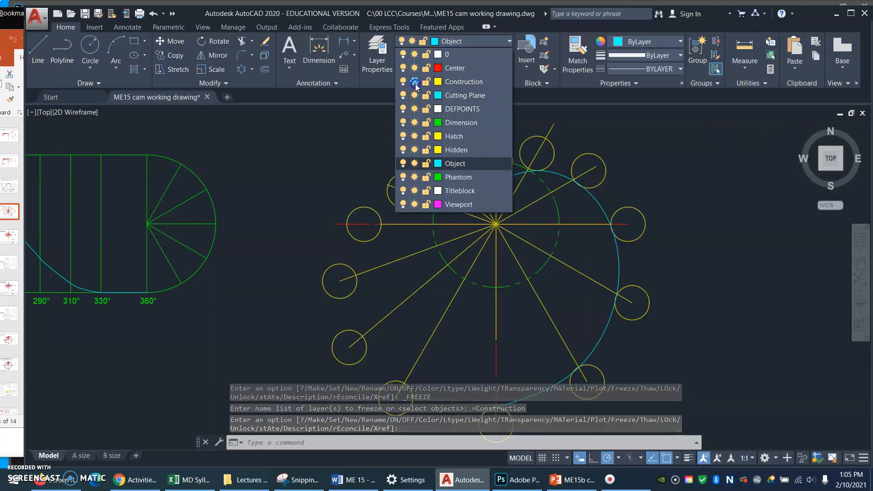
click(700, 143)
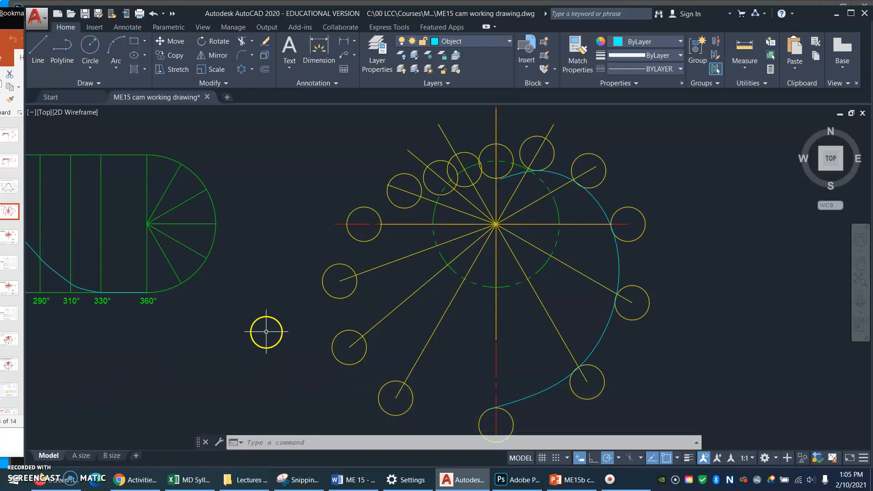
- Activate the viewport on the B size layout, zoom to the drawing extents, and zoom in on the upper cam layout
click(112, 455)
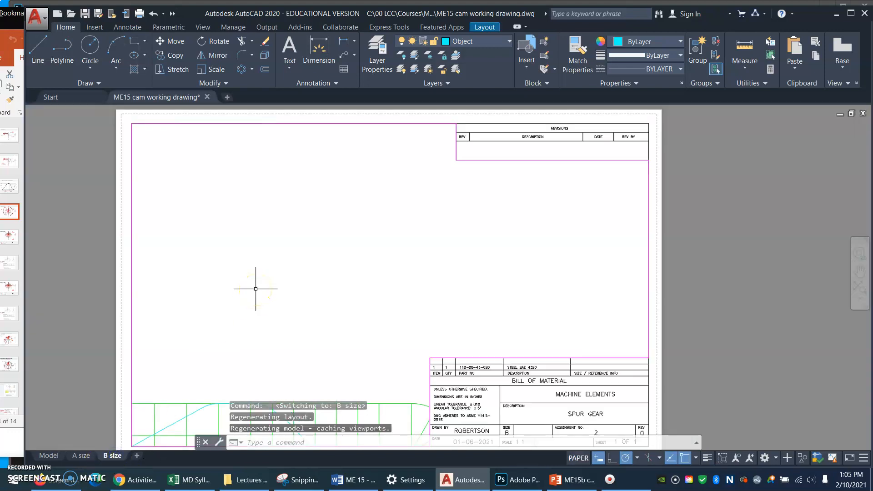
double_click(323, 306)
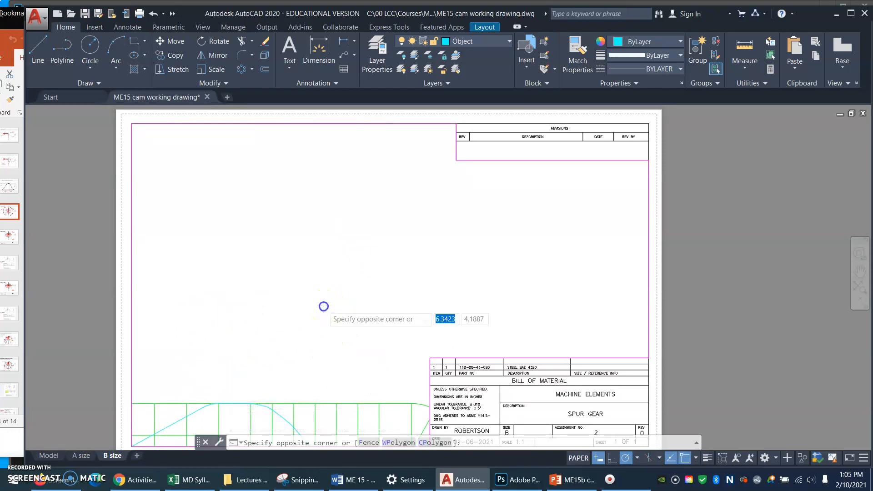
text(z)
key(Return)
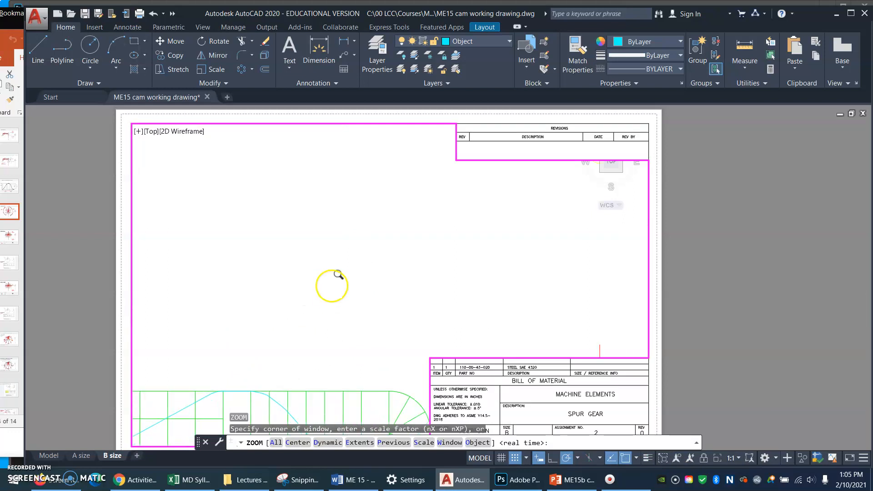
text(e)
key(Return)
key(Return)
click(347, 263)
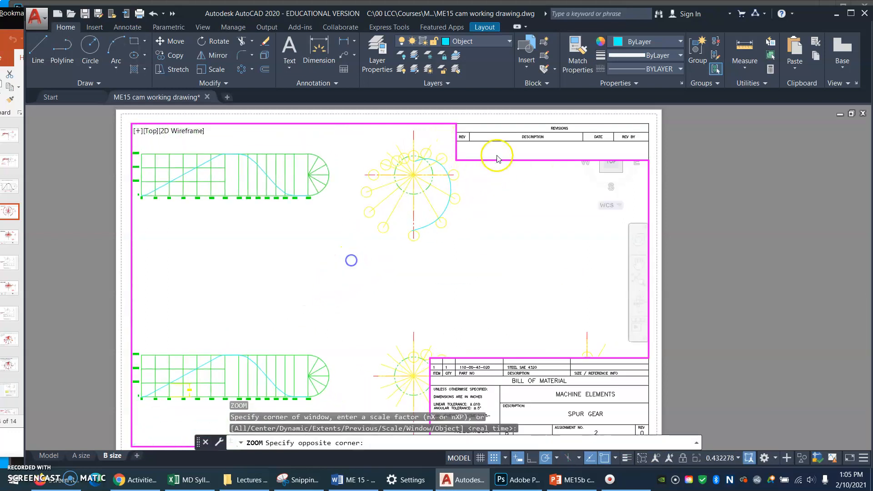
click(464, 151)
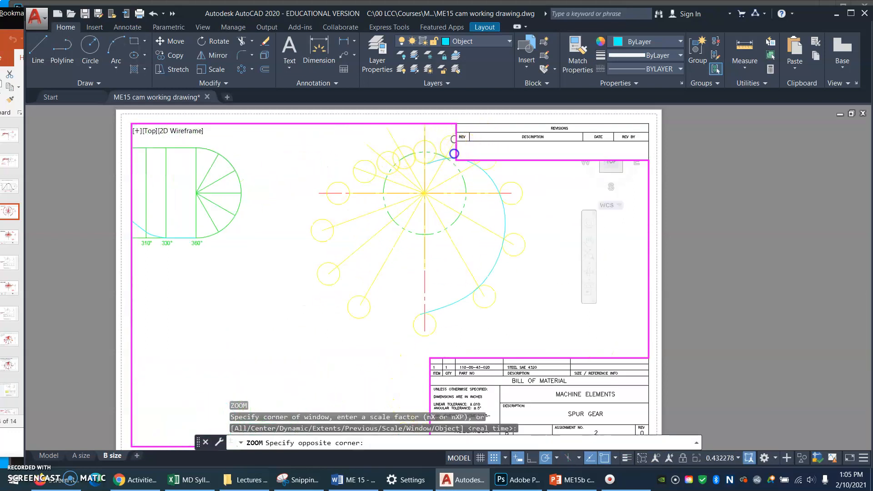
- Set the active viewport's scale to 1:2 and pan the cam layout further into the sheet's open area
click(736, 458)
click(711, 144)
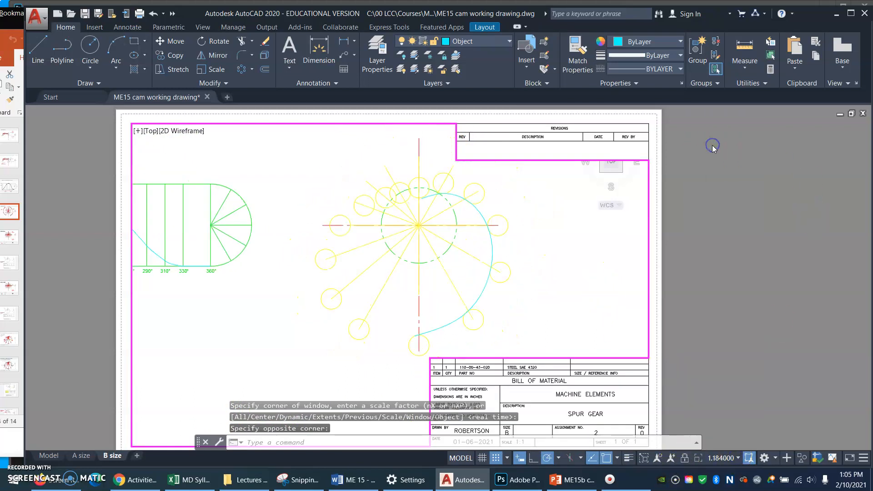
text(p)
key(Return)
mouse_move(530, 263)
mouse_down()
mouse_move(468, 241)
mouse_move(444, 244)
mouse_up()
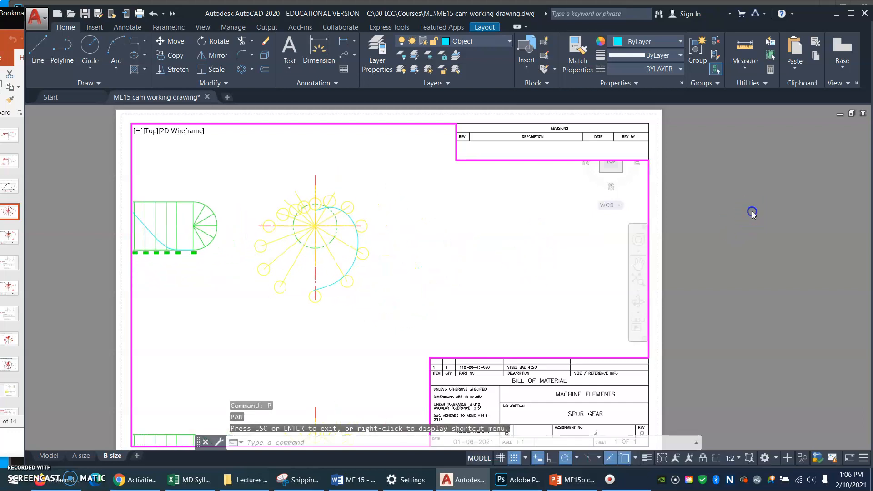
- Leave the layout viewport for paper space and return to model space
double_click(751, 211)
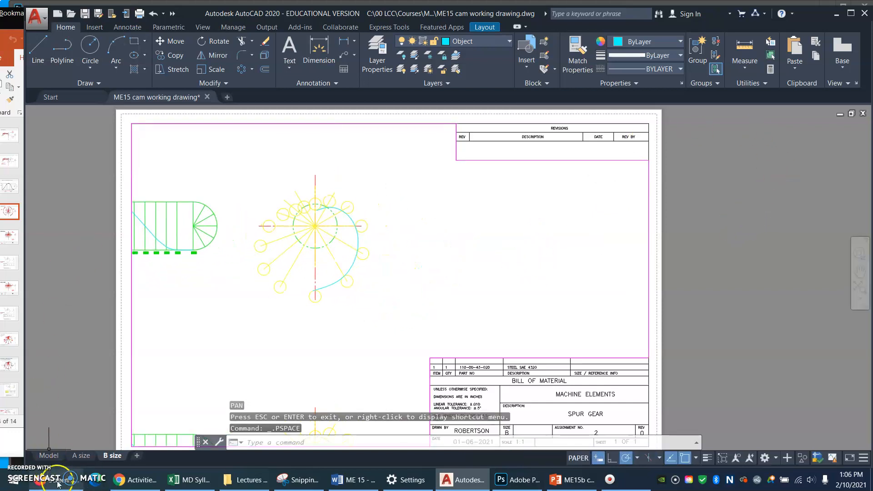
click(50, 455)
click(167, 348)
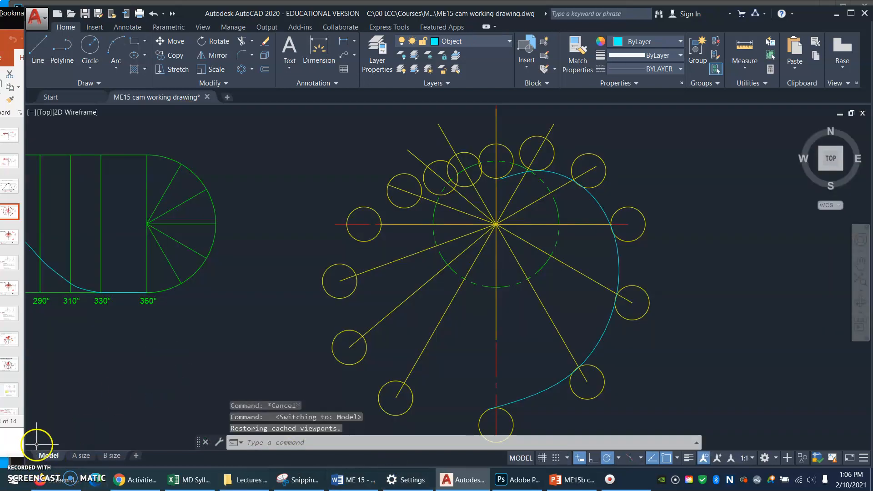